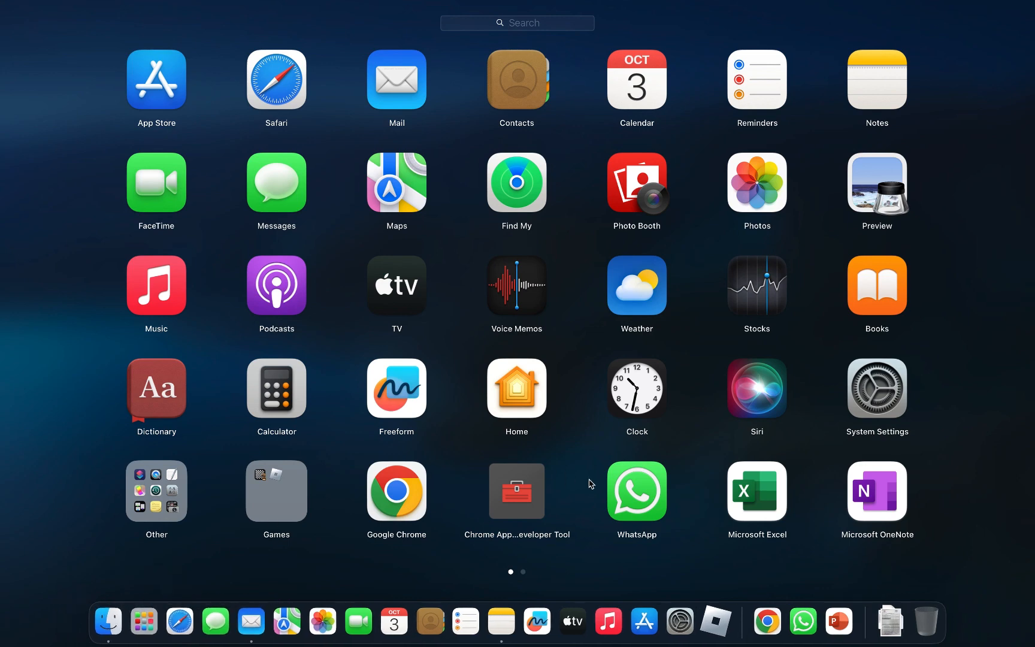
Step: Create a blank Excel workbook and enter the headers x in cell A1 and y in cell B1
{"action": "left_click", "coordinate": [756, 504]}
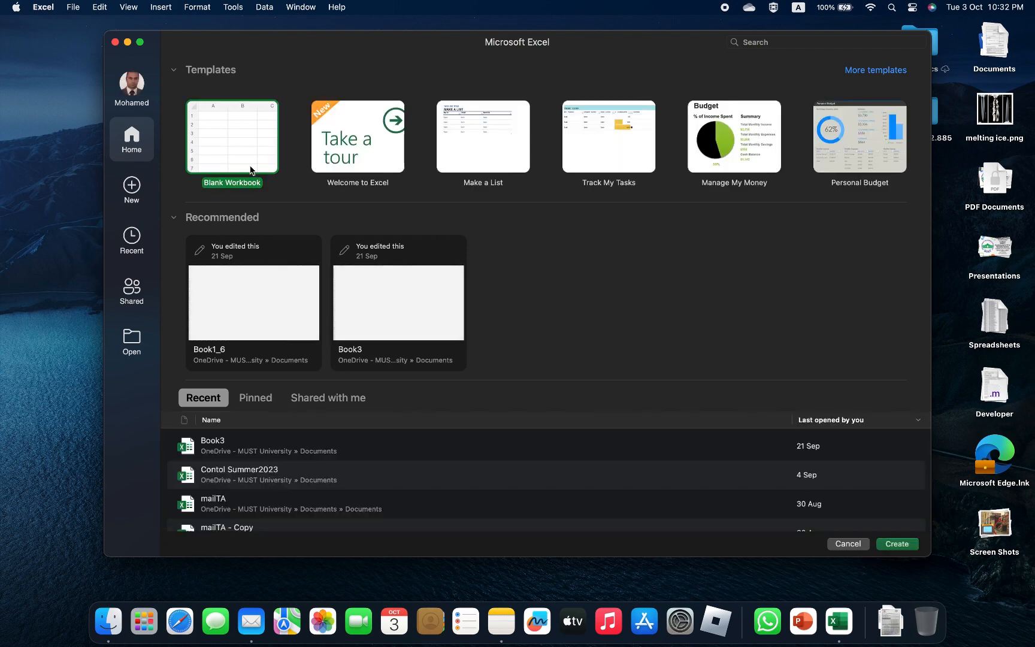
{"action": "double_click", "coordinate": [247, 159]}
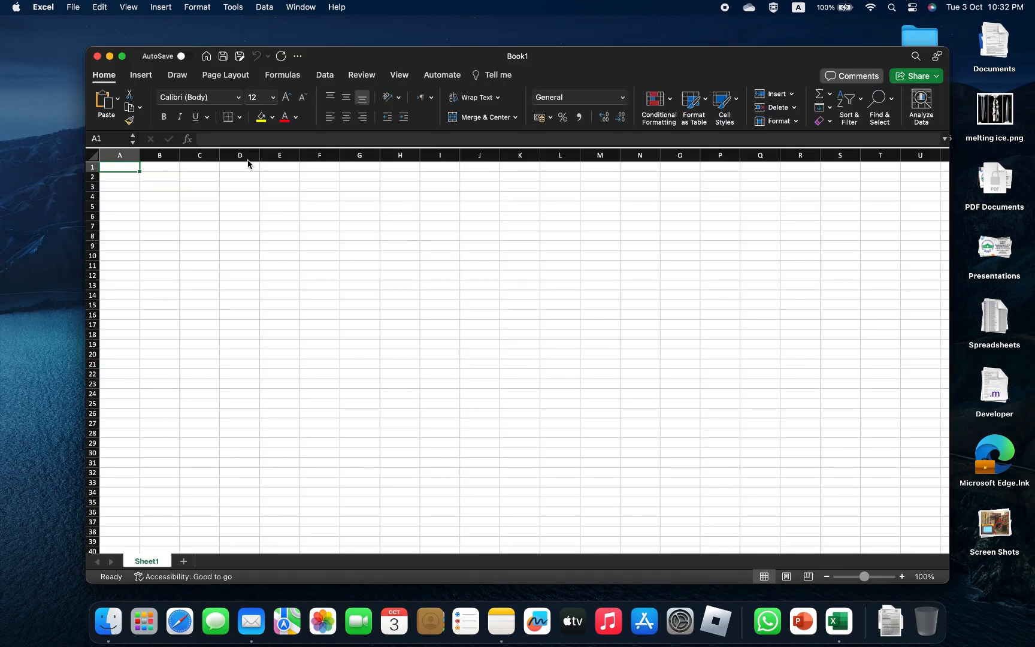
{"action": "type", "text": "x"}
{"action": "key", "text": "Tab"}
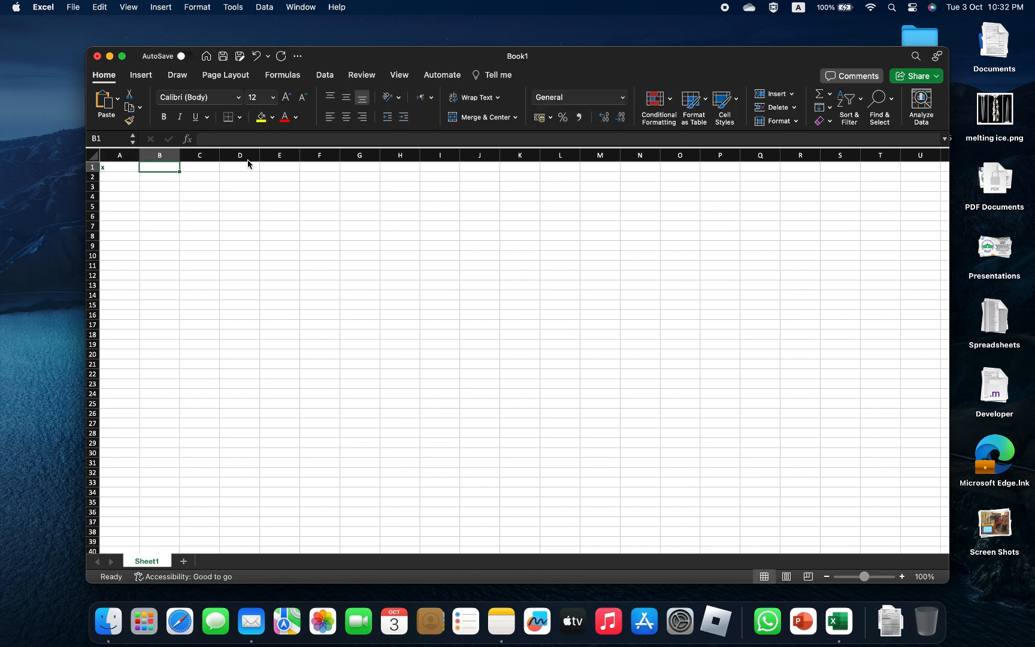
{"action": "type", "text": "y"}
{"action": "key", "text": "Return"}
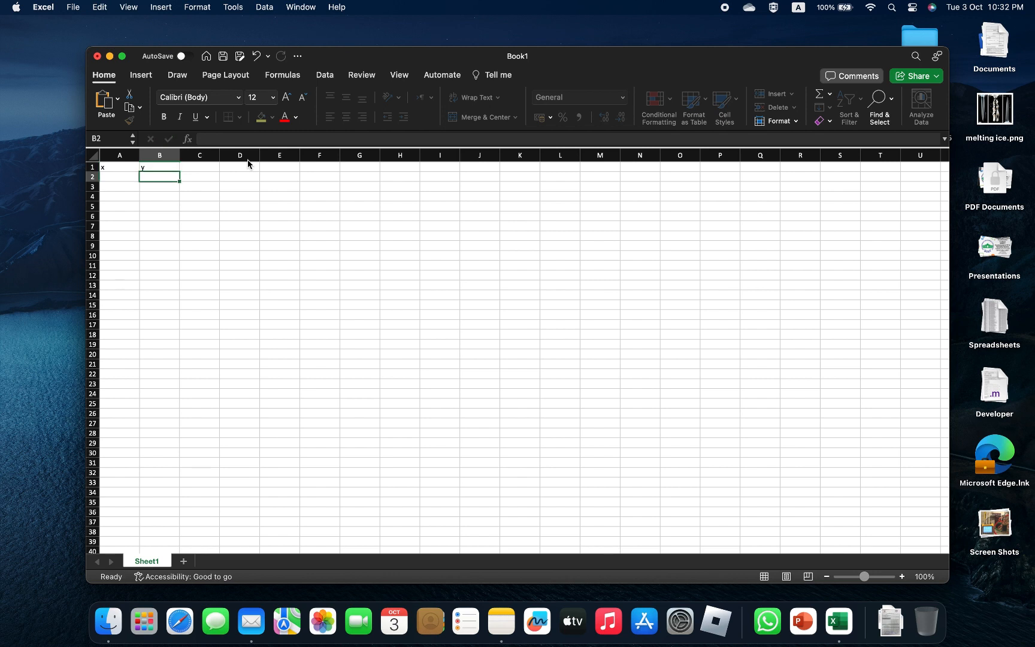
Step: Enter the x values 1, 2, 3, 4, 5 and 6 in cells A2 to A7
{"action": "type", "text": "1"}
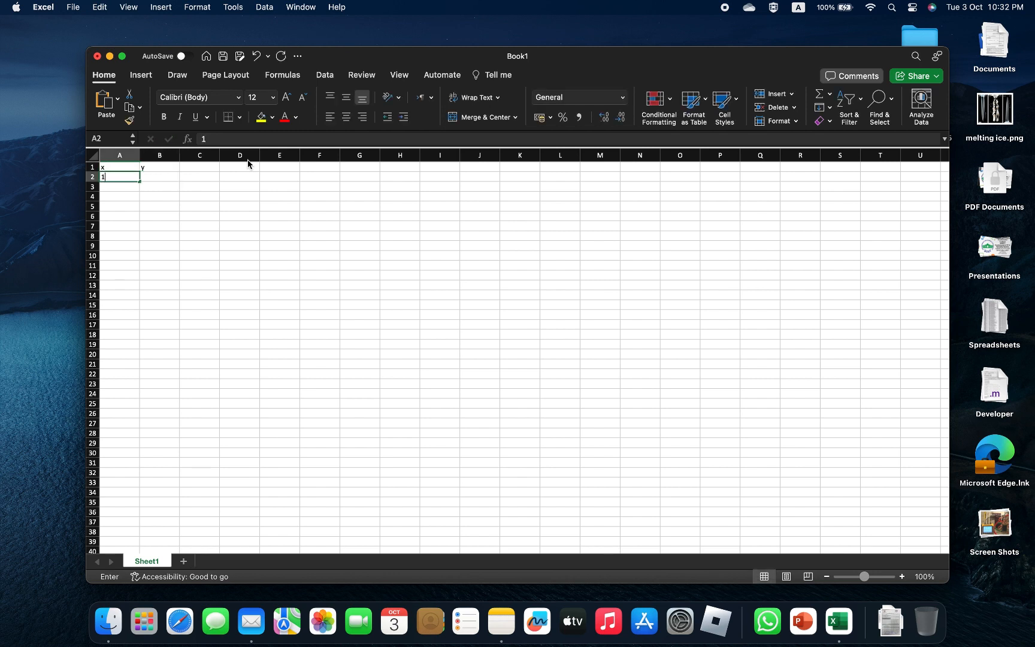
{"action": "key", "text": "Return"}
{"action": "type", "text": "2"}
{"action": "key", "text": "Return"}
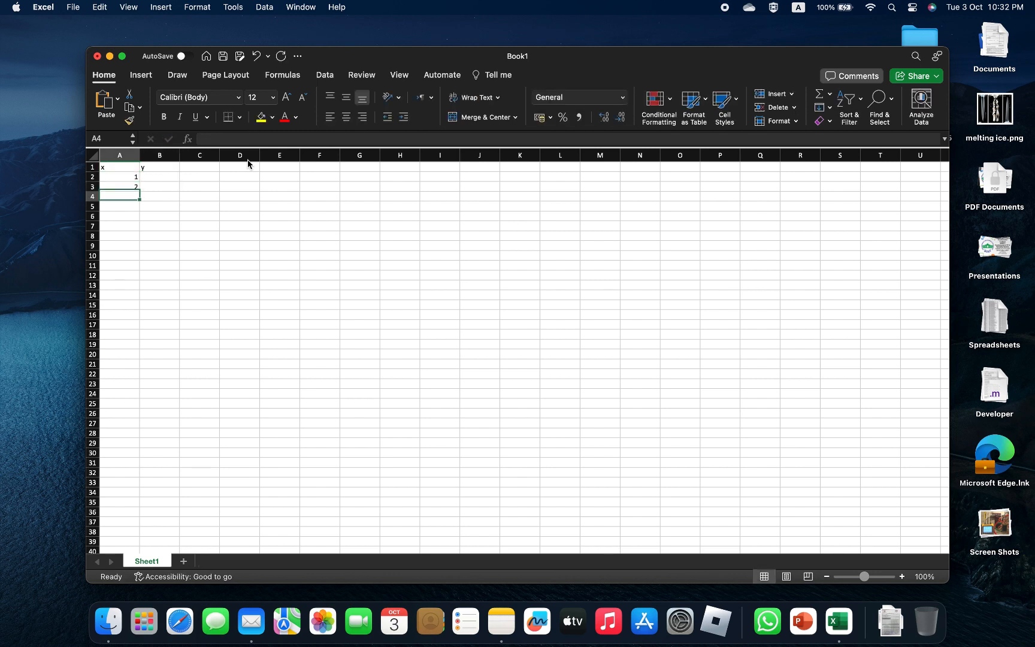
{"action": "type", "text": "3"}
{"action": "key", "text": "Return"}
{"action": "type", "text": "4"}
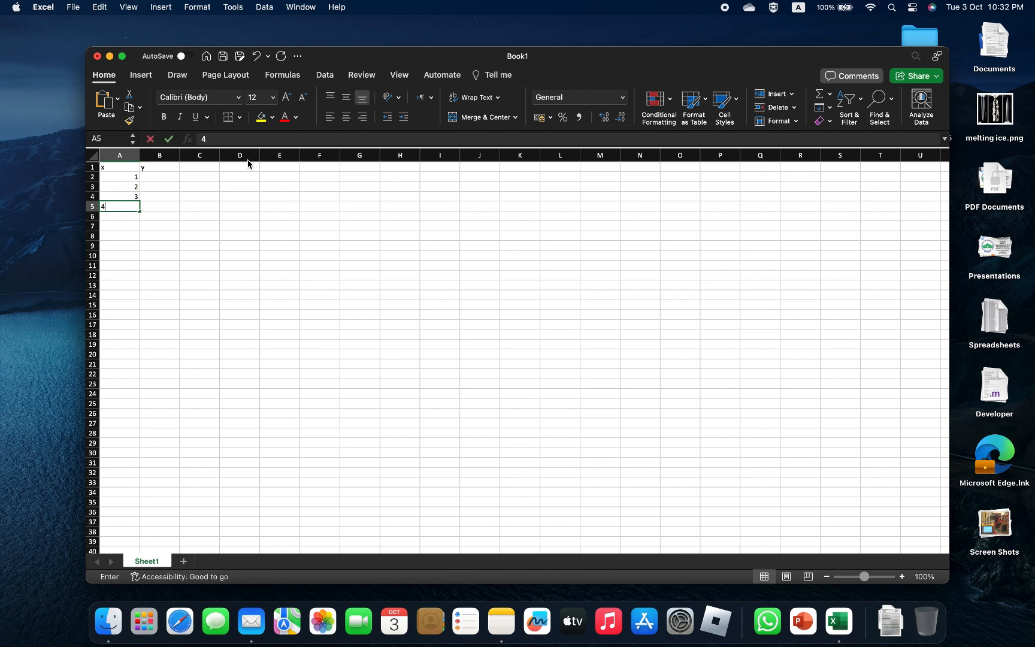
{"action": "key", "text": "Return"}
{"action": "type", "text": "5"}
{"action": "key", "text": "Return"}
{"action": "type", "text": "6"}
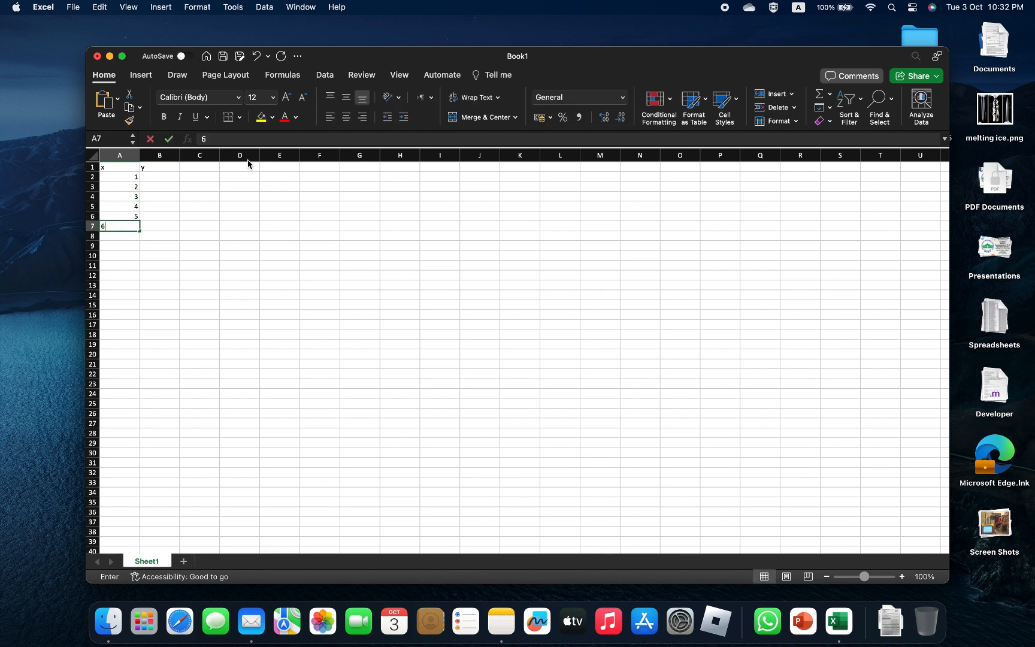
{"action": "key", "text": "Return"}
Step: Enter the y values 2.3, 3.8, 6, 8.5, 10 and 12.5 in cells B2 to B7
{"action": "key", "text": "Up"}
{"action": "key", "text": "Up"}
{"action": "key", "text": "Up"}
{"action": "key", "text": "Up"}
{"action": "key", "text": "Up"}
{"action": "key", "text": "Up"}
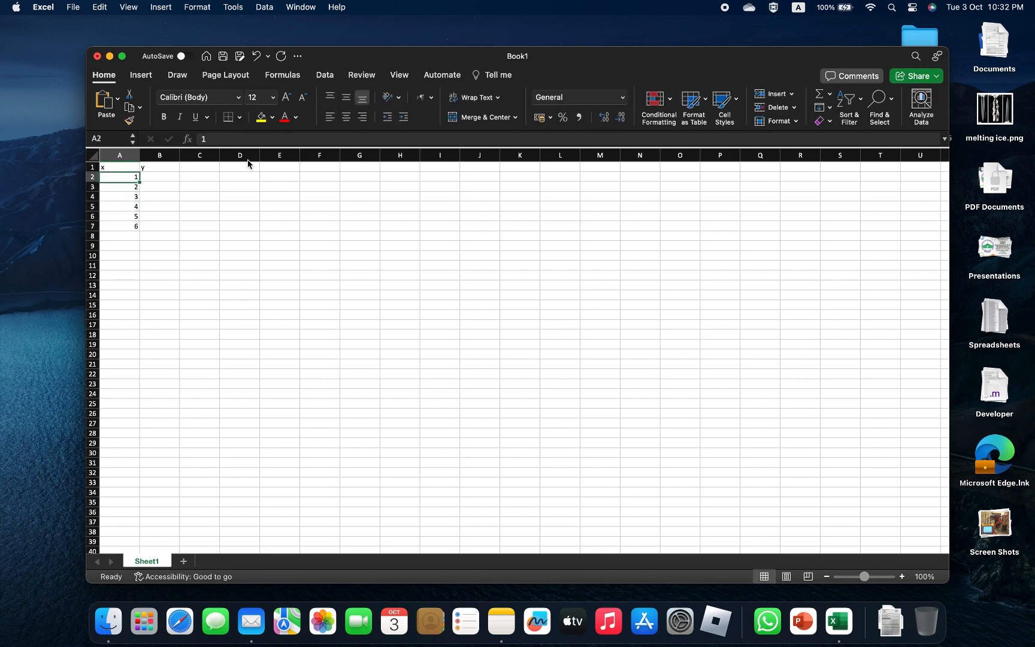
{"action": "key", "text": "Right"}
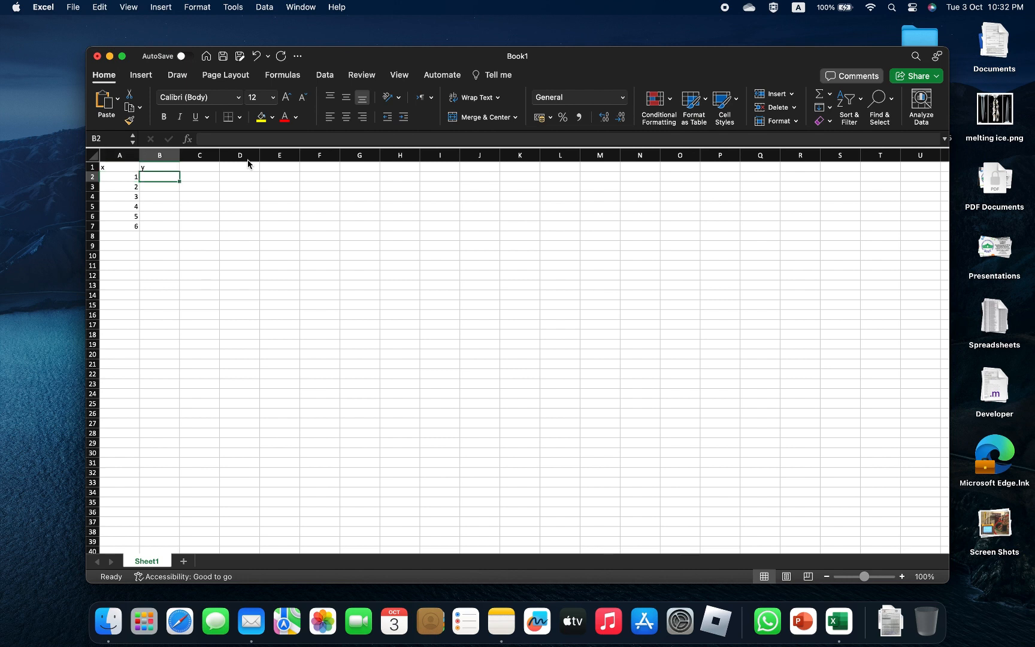
{"action": "type", "text": "2.3"}
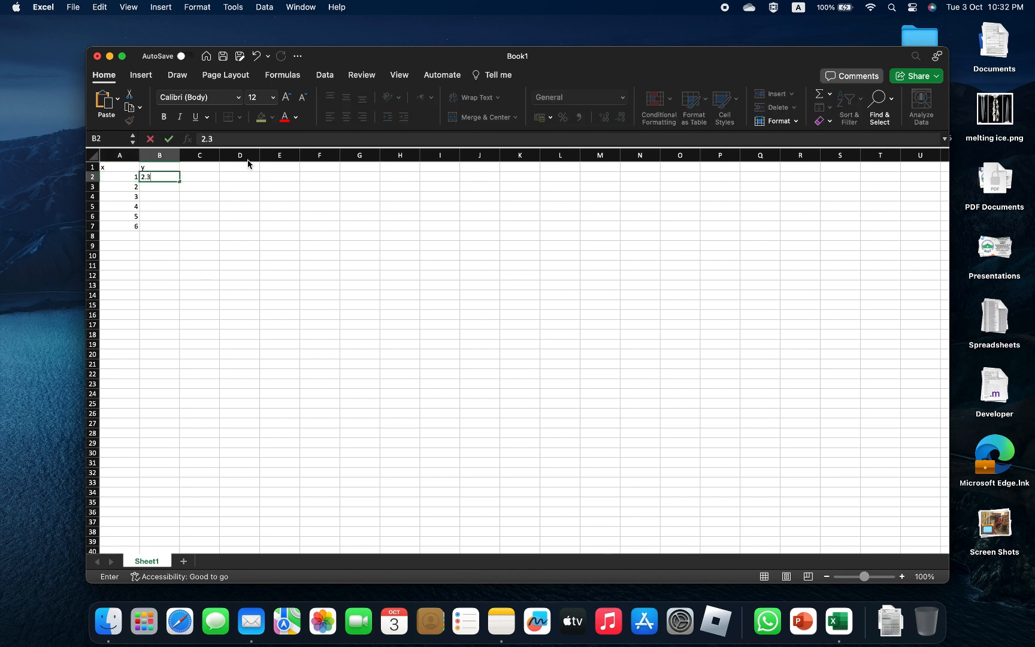
{"action": "key", "text": "Return"}
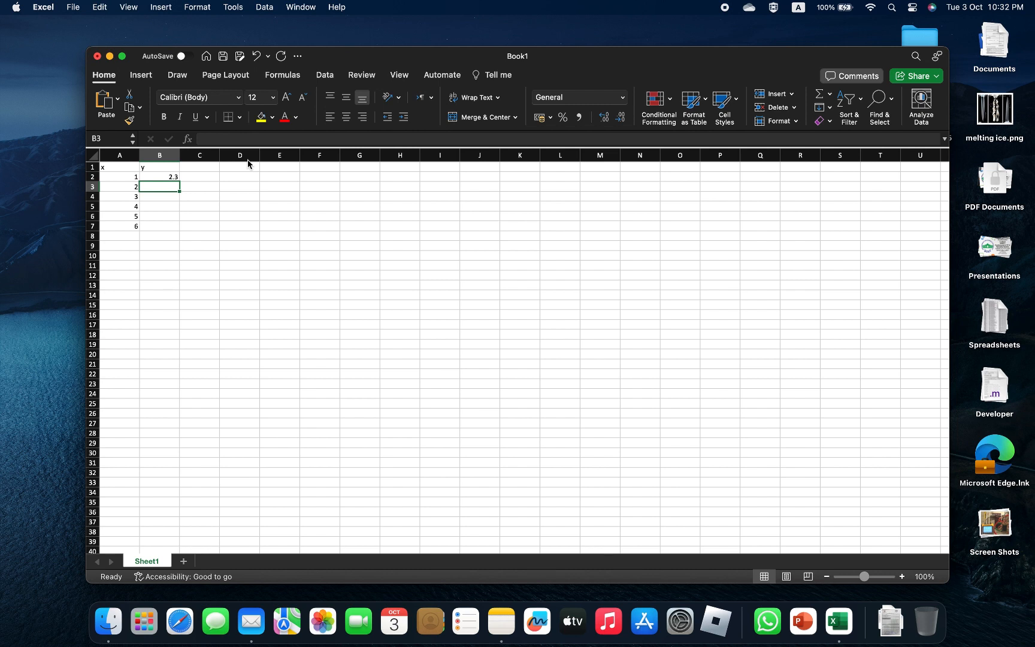
{"action": "type", "text": "3."}
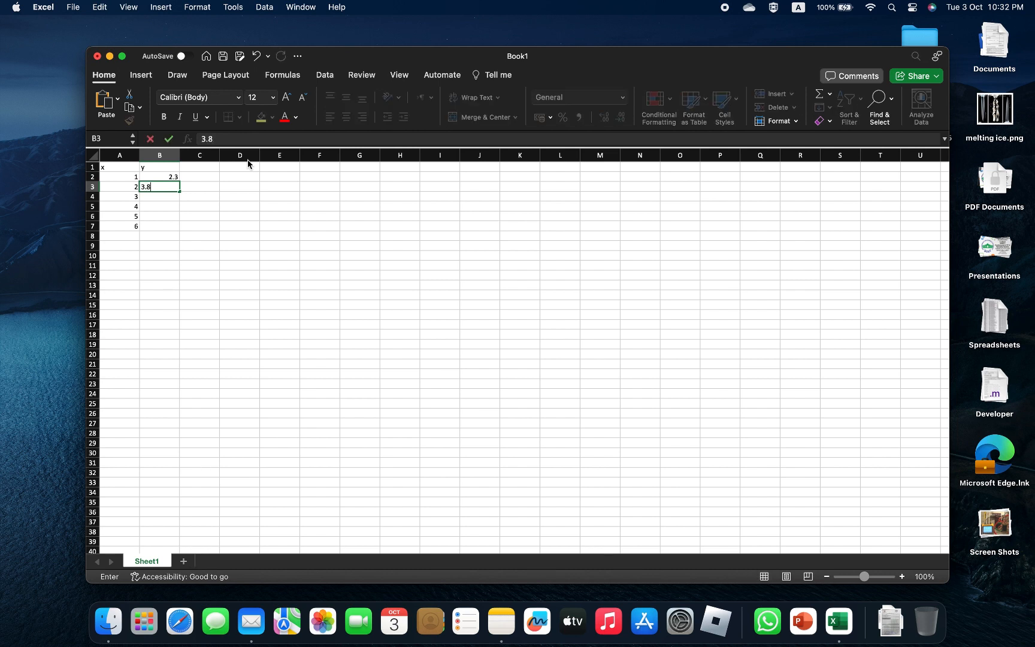
{"action": "type", "text": "8"}
{"action": "key", "text": "Return"}
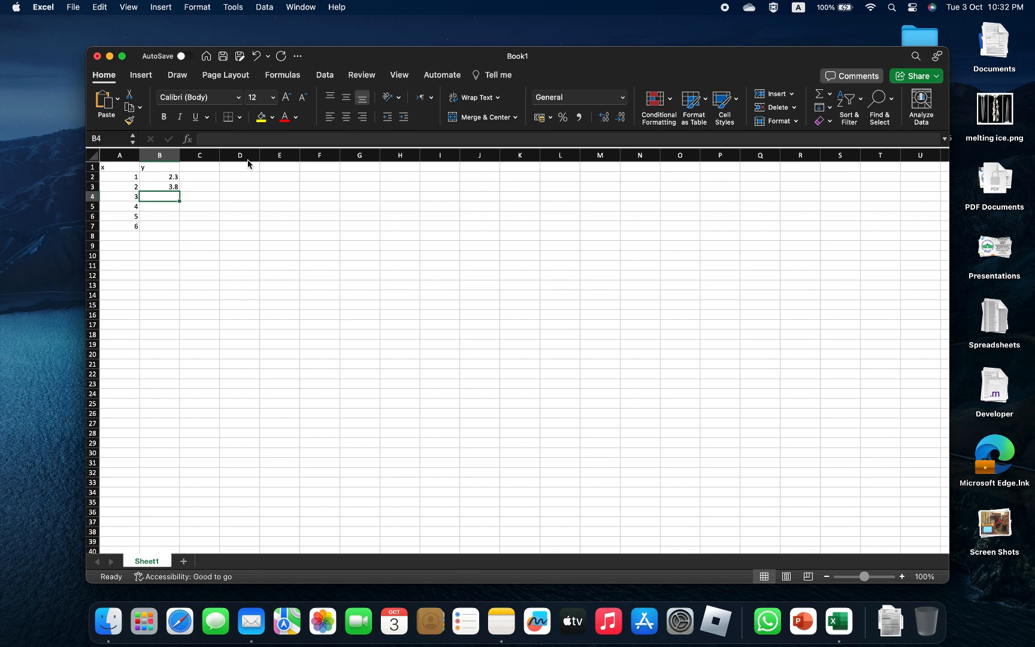
{"action": "type", "text": "6"}
{"action": "key", "text": "Return"}
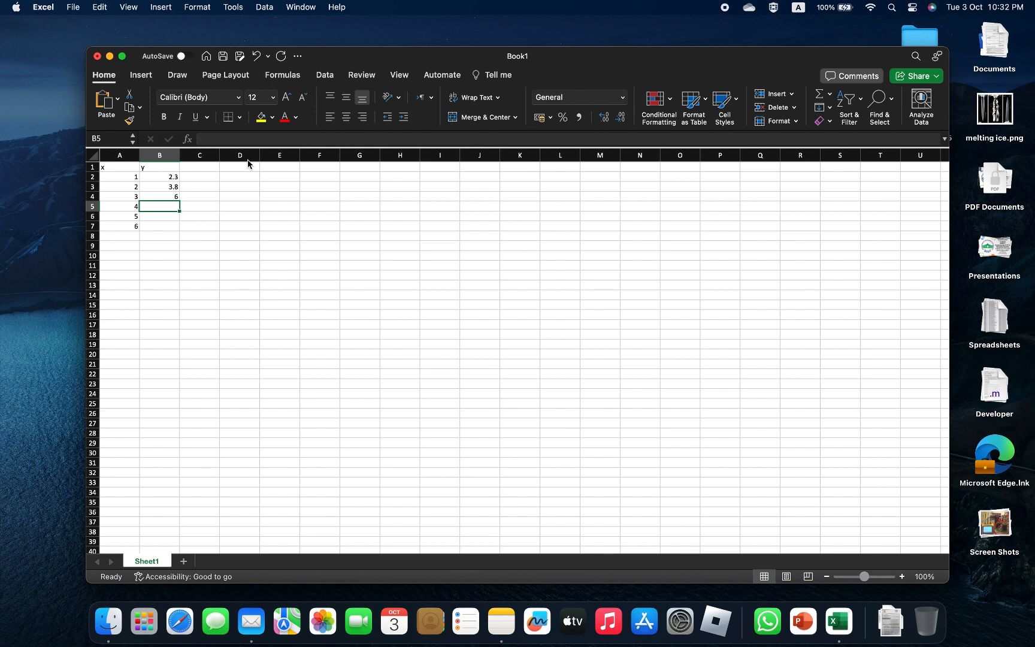
{"action": "type", "text": "8.5"}
{"action": "key", "text": "Return"}
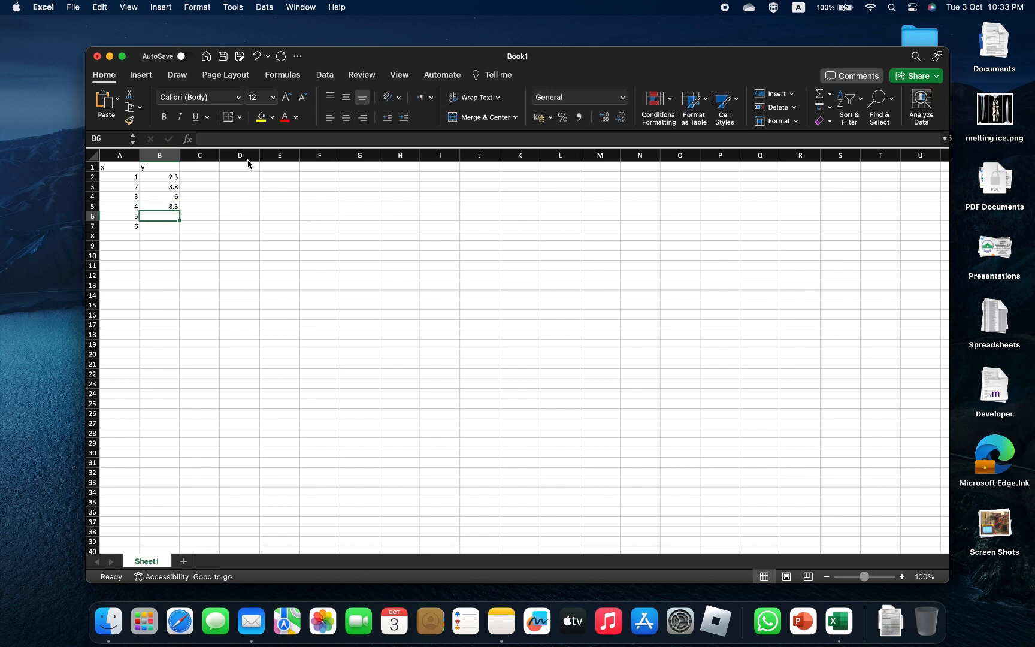
{"action": "type", "text": "10"}
{"action": "key", "text": "Return"}
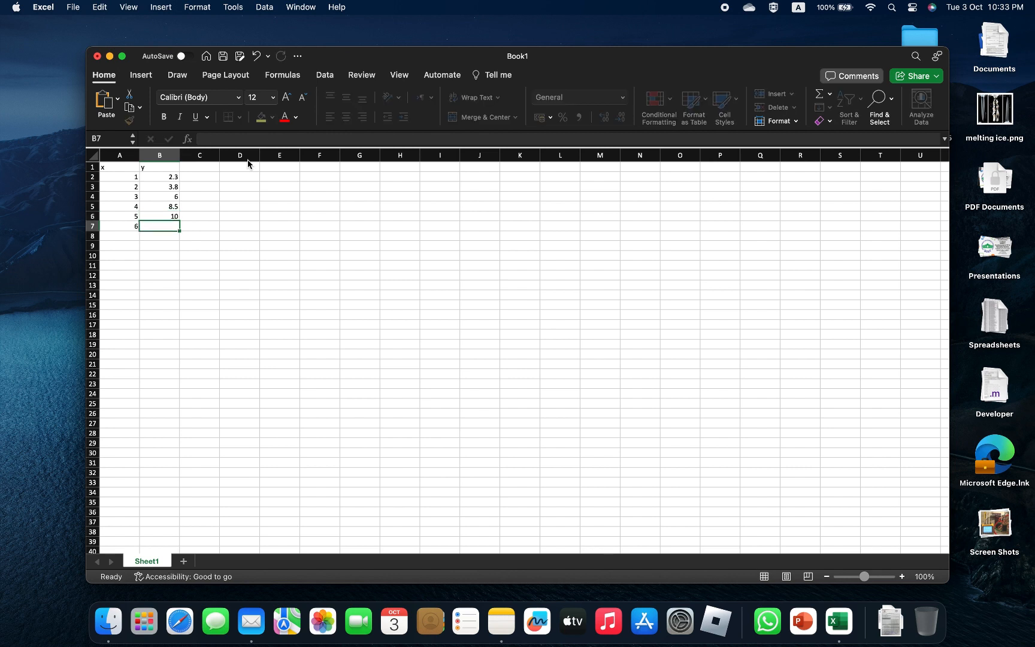
{"action": "type", "text": "12."}
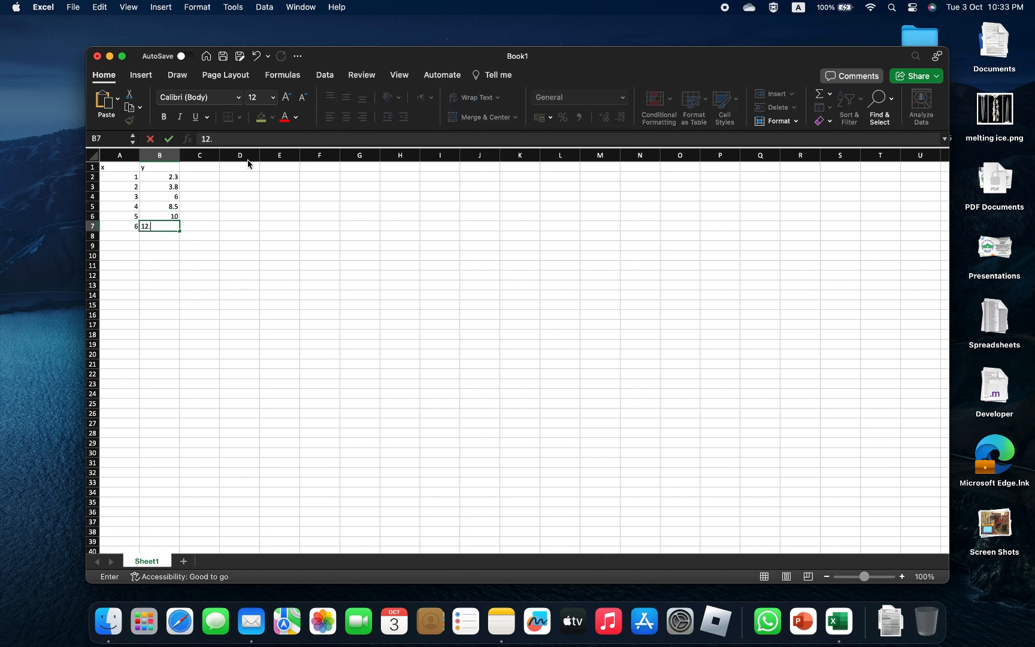
{"action": "type", "text": "5"}
{"action": "key", "text": "Return"}
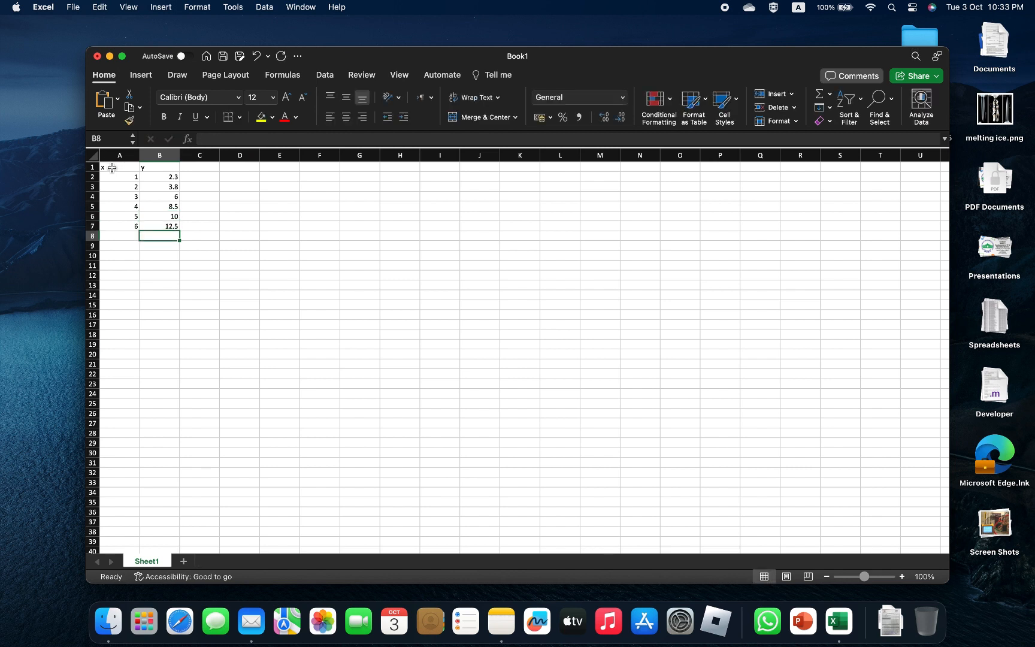
Step: Set the font size of the data in A1:B7 to 20 and centre it horizontally
{"action": "left_click", "coordinate": [114, 170]}
{"action": "left_click_drag", "start_coordinate": [114, 170], "coordinate": [157, 227]}
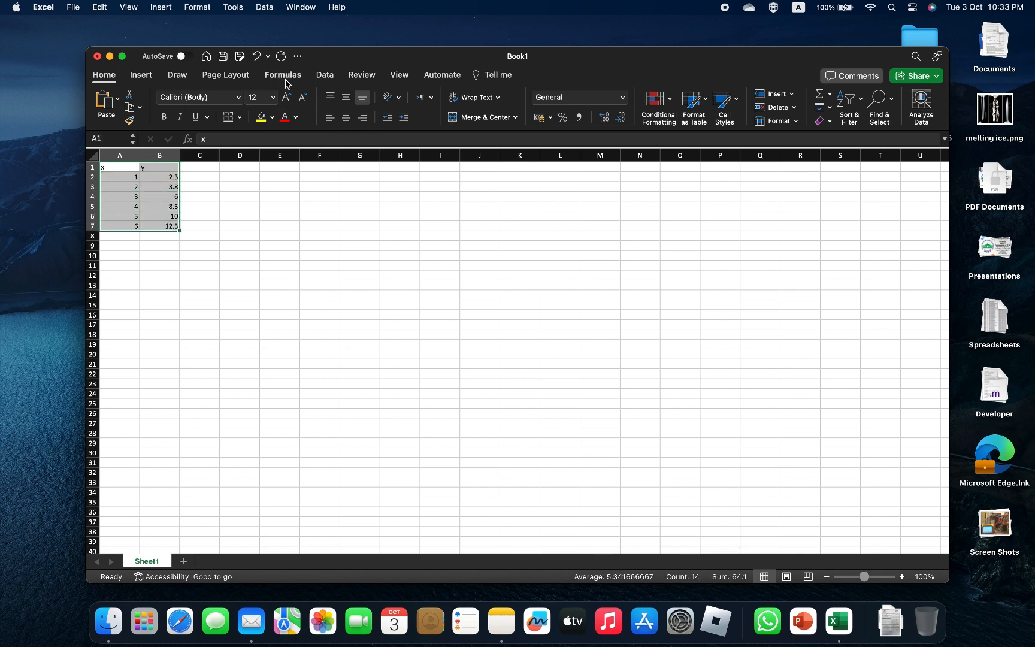
{"action": "left_click", "coordinate": [286, 98]}
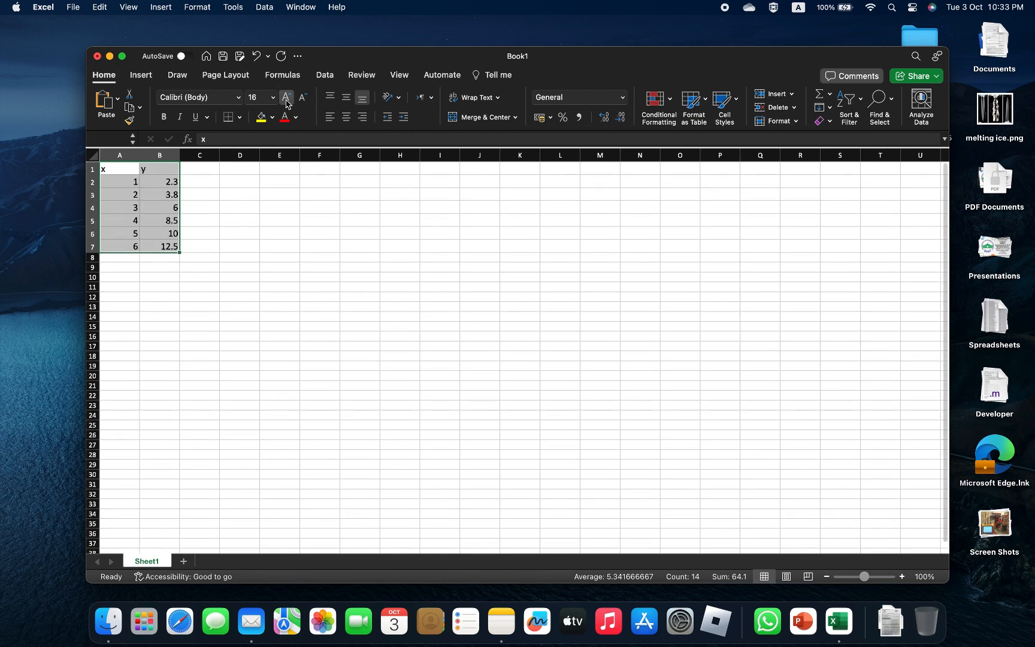
{"action": "left_click", "coordinate": [286, 97]}
{"action": "left_click", "coordinate": [286, 97]}
{"action": "left_click", "coordinate": [287, 98]}
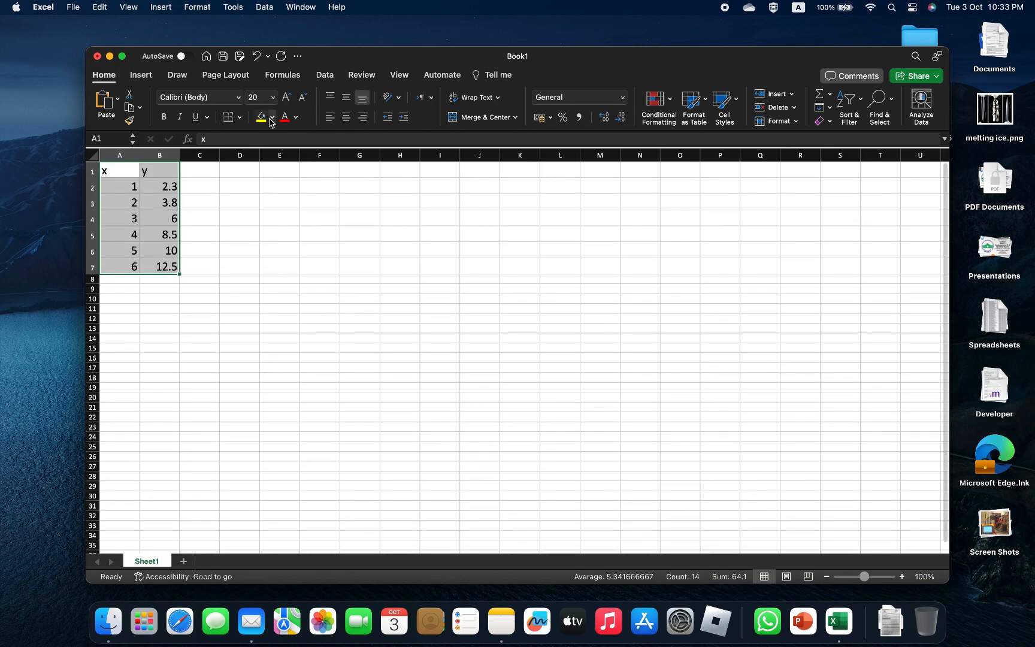
{"action": "left_click", "coordinate": [347, 119]}
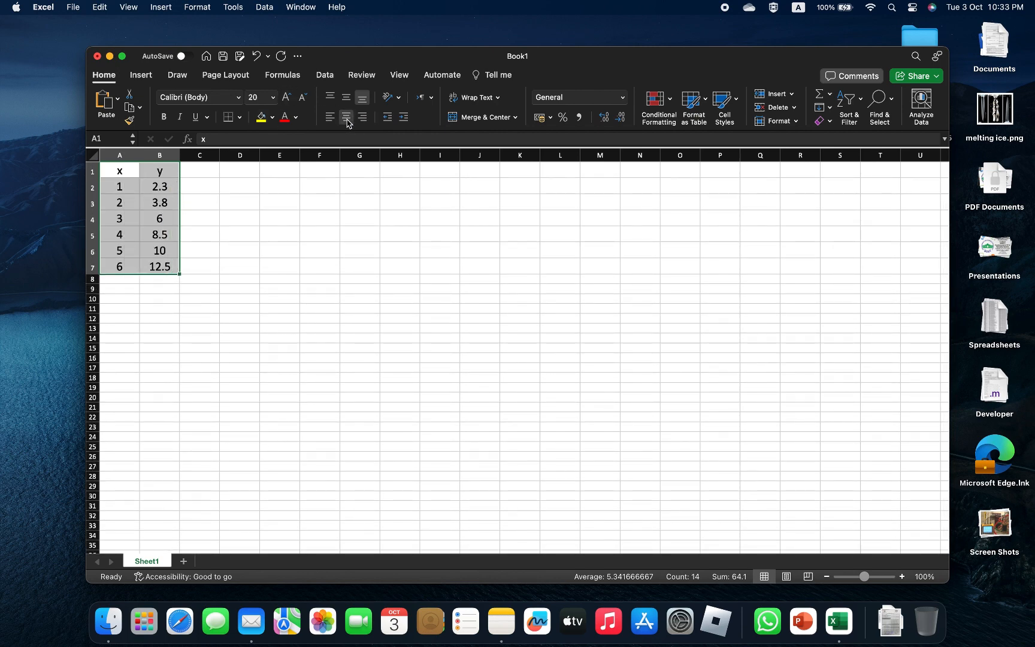
Step: Insert a markers-only scatter chart of the x and y data and enlarge it on the sheet
{"action": "left_click", "coordinate": [150, 81]}
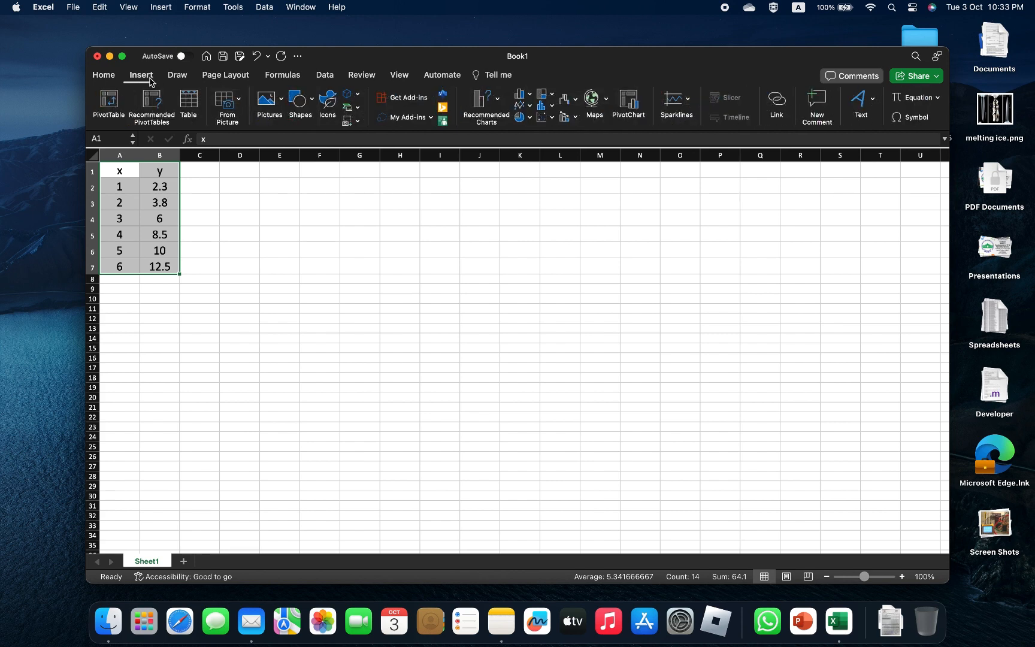
{"action": "left_click", "coordinate": [553, 119]}
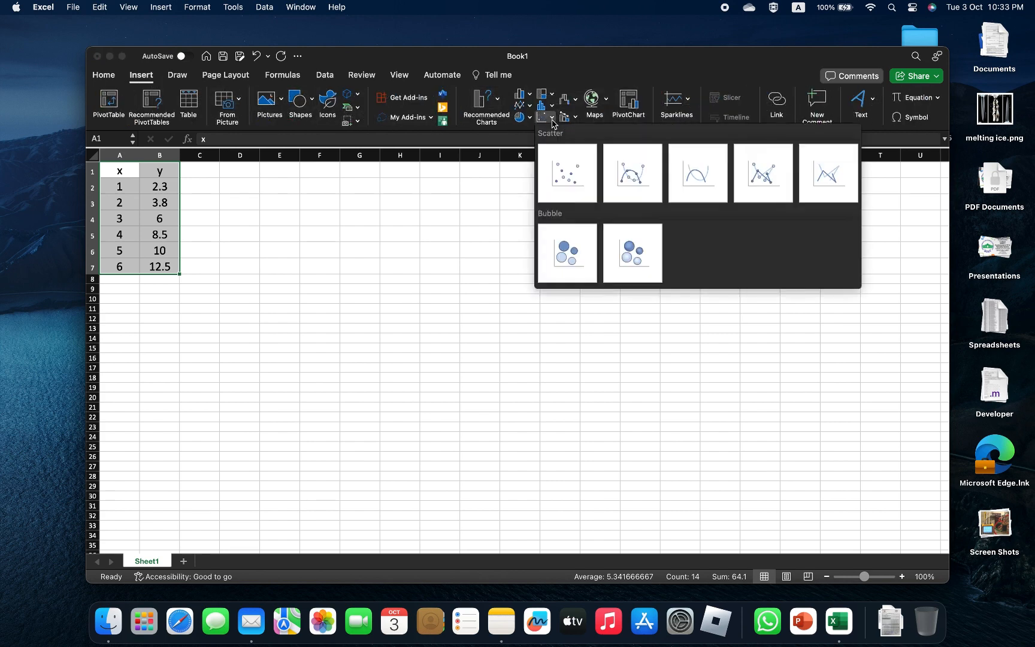
{"action": "left_click", "coordinate": [564, 179]}
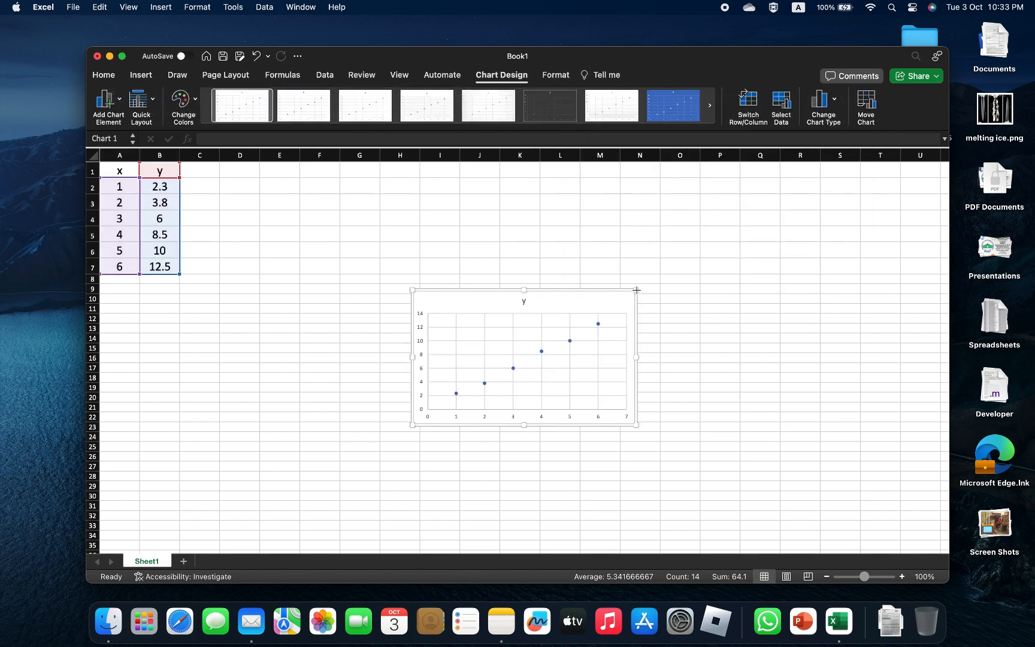
{"action": "left_click_drag", "start_coordinate": [636, 290], "coordinate": [758, 186]}
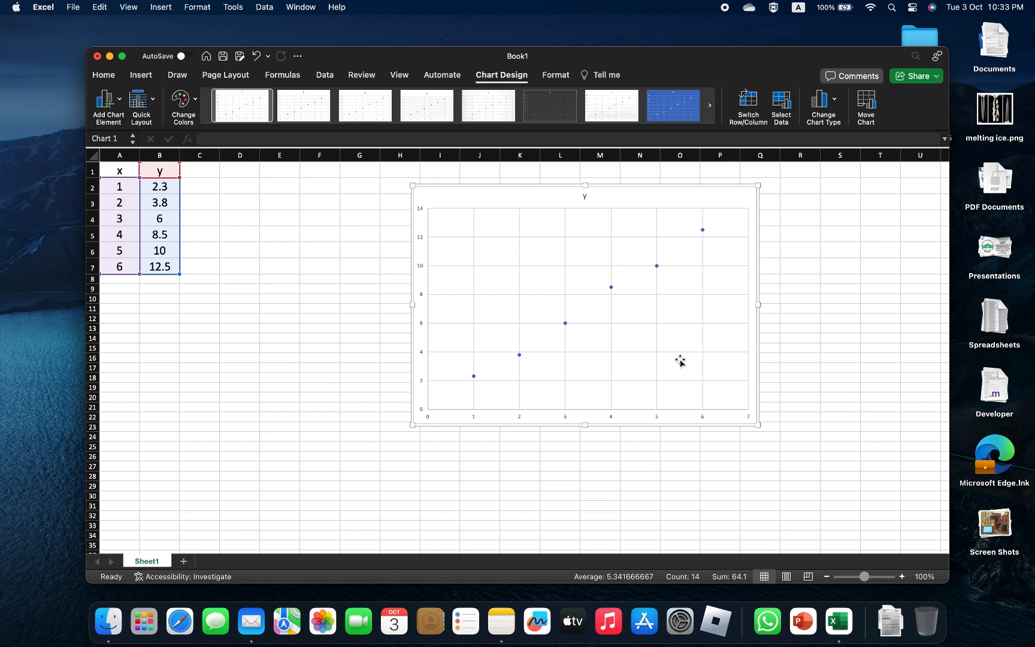
Step: Add a linear trendline to the plotted points with the intercept set to 0 and its equation and R-squared value displayed
{"action": "right_click", "coordinate": [518, 355]}
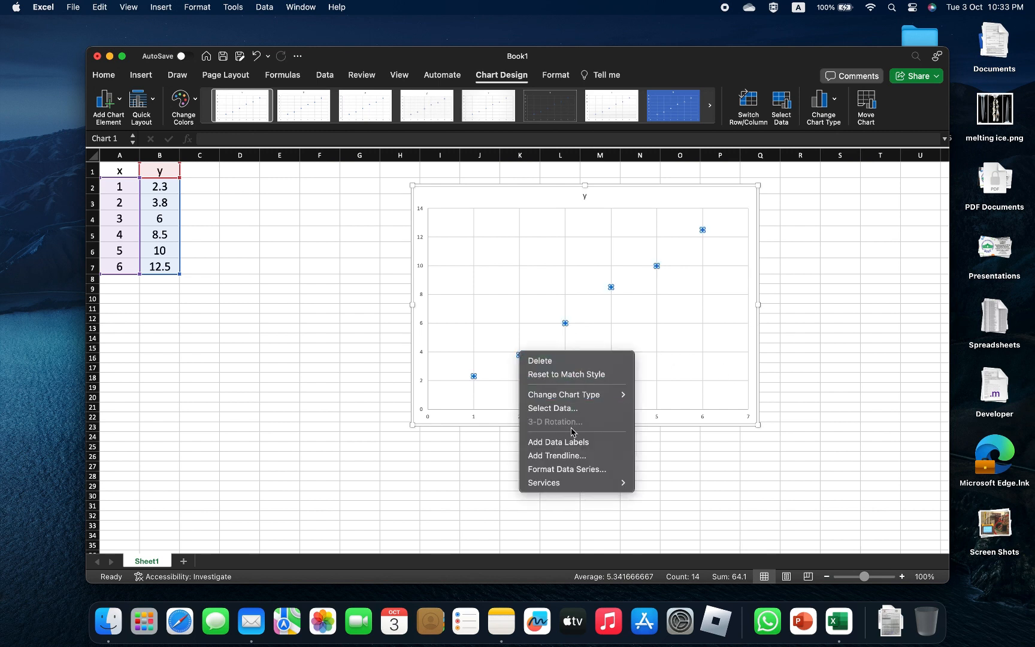
{"action": "left_click", "coordinate": [565, 459]}
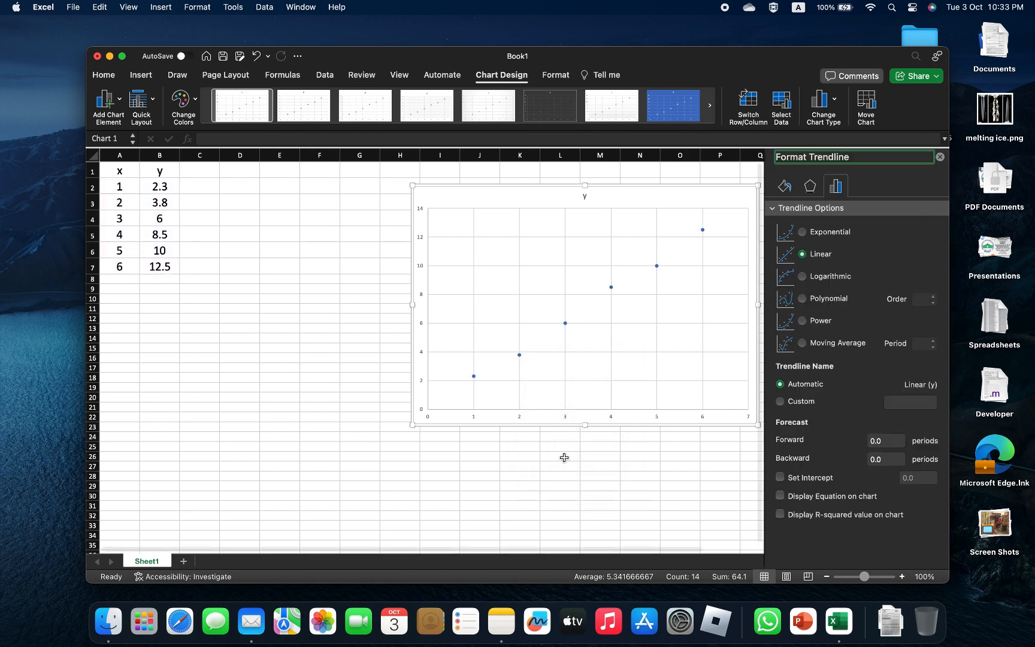
{"action": "left_click", "coordinate": [801, 478]}
{"action": "left_click", "coordinate": [907, 478]}
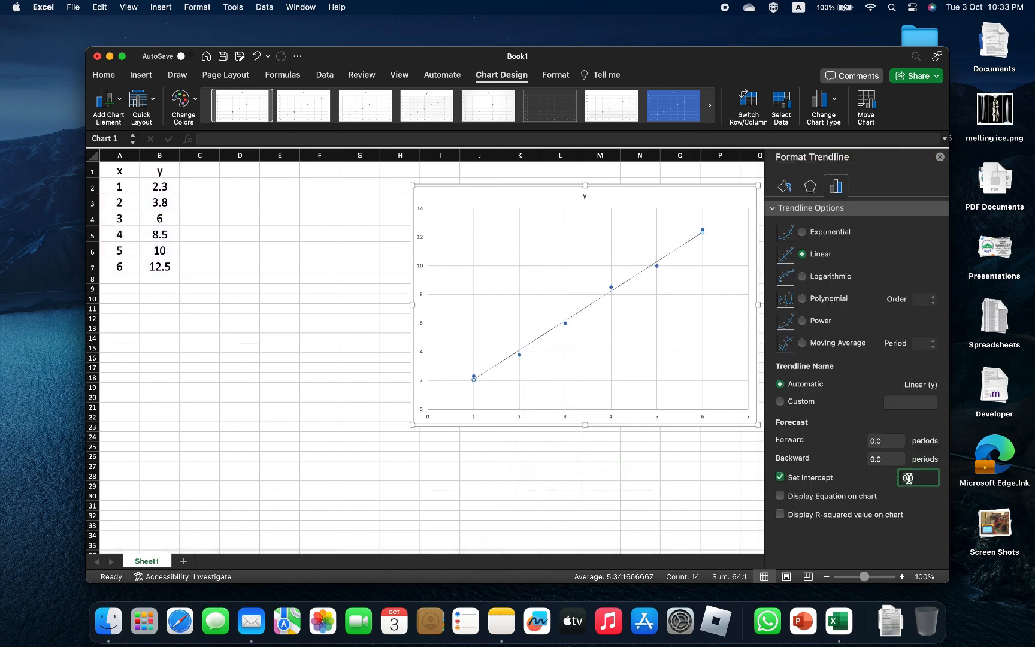
{"action": "type", "text": "0"}
{"action": "left_click", "coordinate": [853, 501]}
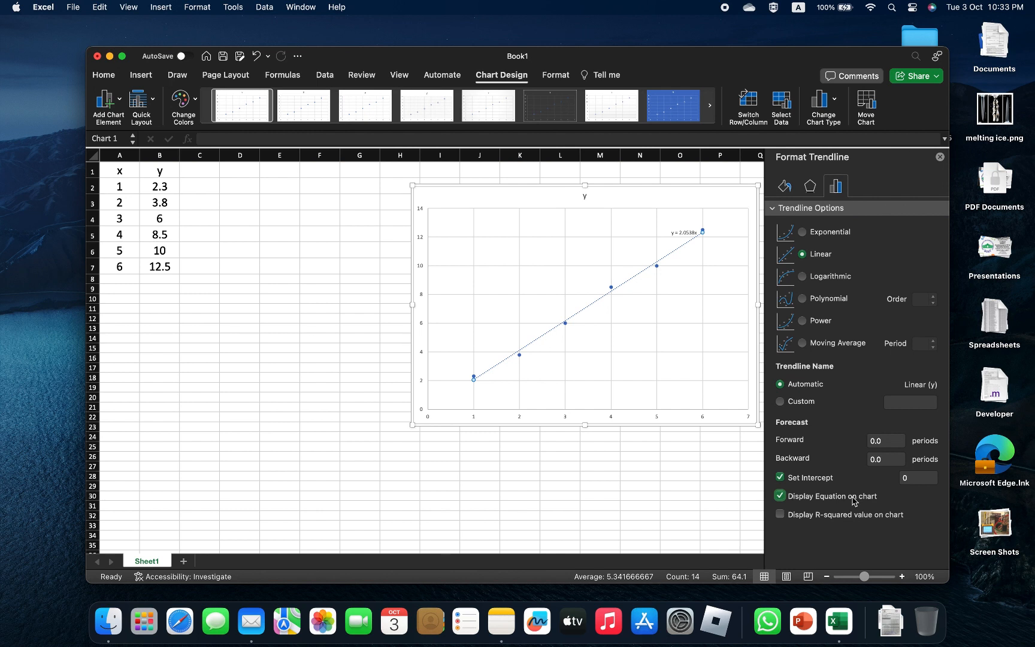
{"action": "left_click", "coordinate": [815, 520]}
Step: Move the trendline equation and R-squared label to the empty area above the line and set its font size to 32
{"action": "left_click", "coordinate": [684, 237]}
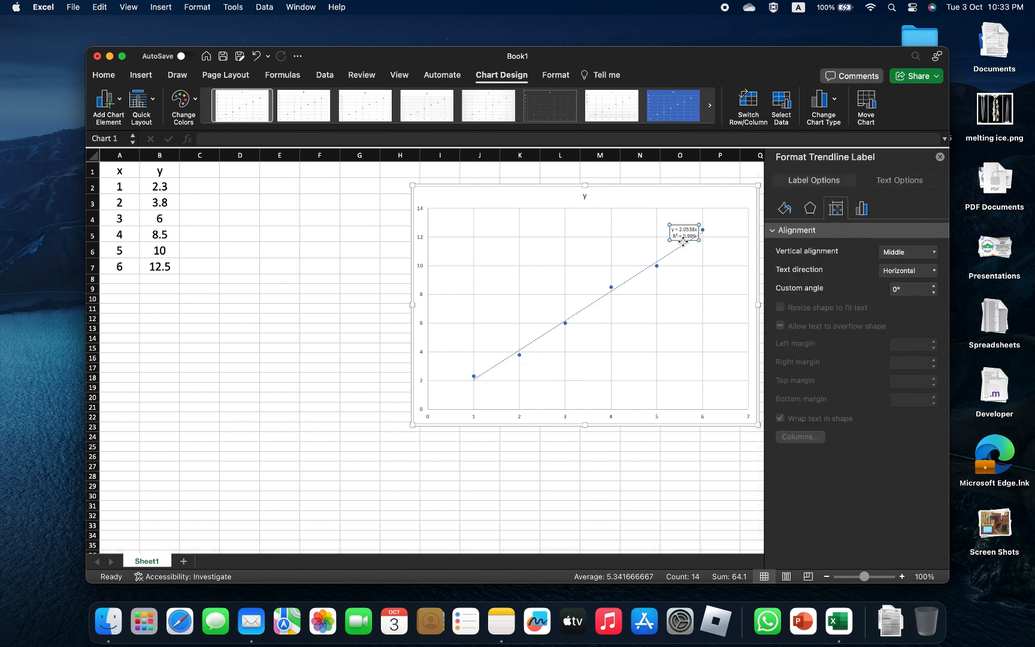
{"action": "left_click_drag", "start_coordinate": [684, 236], "coordinate": [525, 253]}
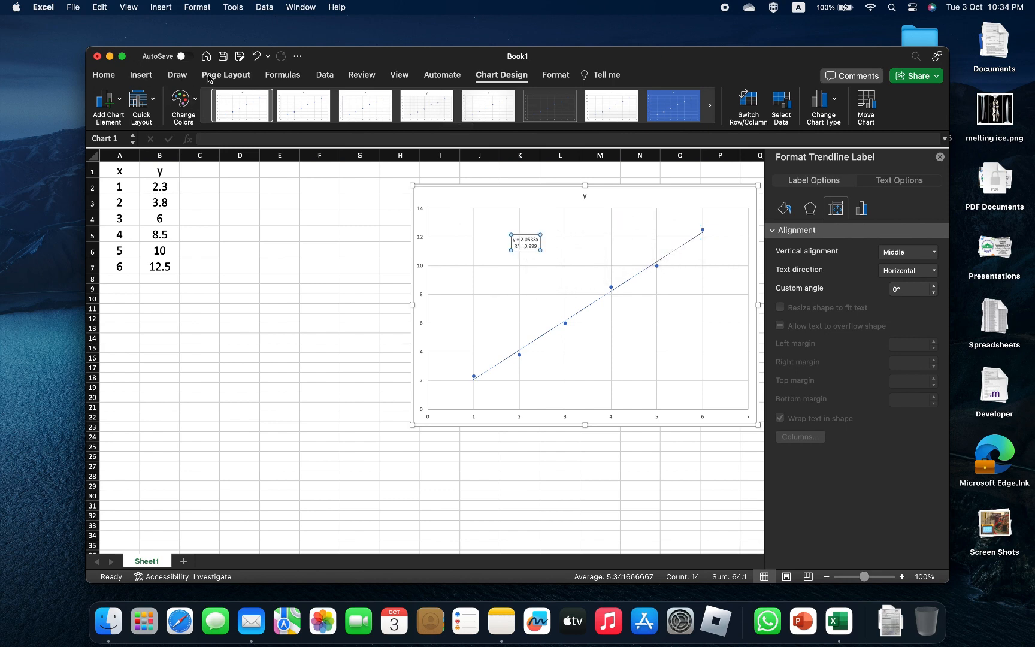
{"action": "left_click", "coordinate": [101, 76]}
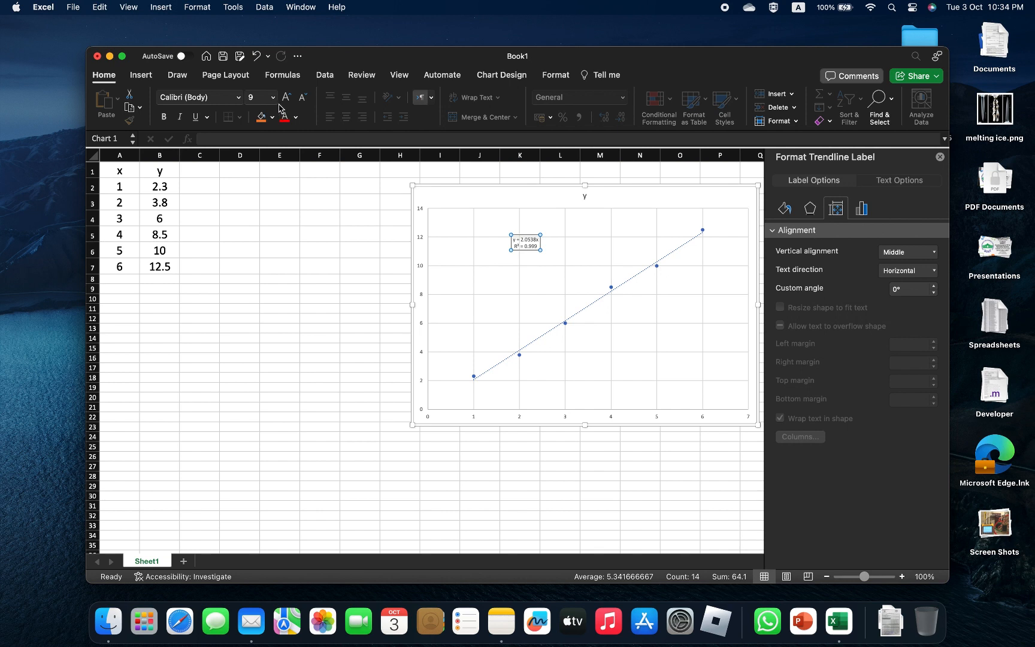
{"action": "left_click", "coordinate": [286, 97]}
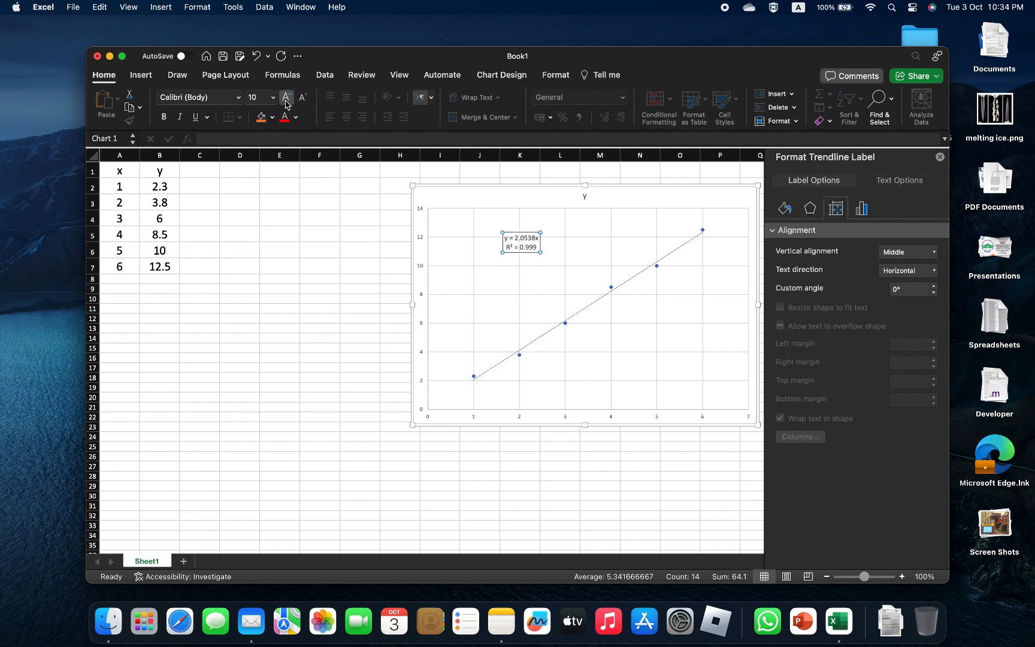
{"action": "left_click", "coordinate": [286, 97]}
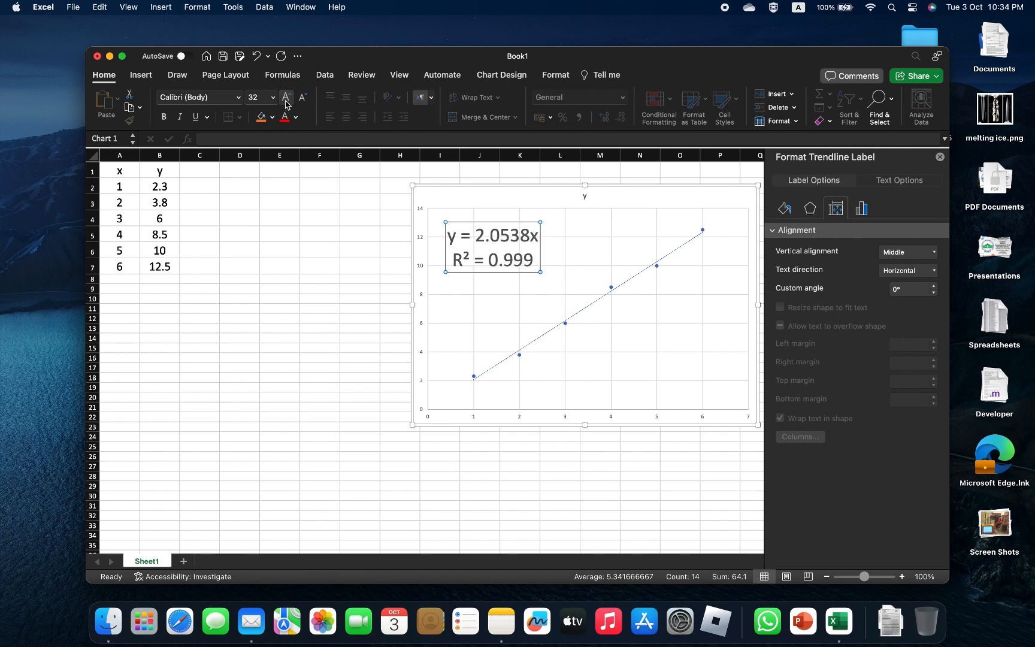
Step: Highlight the slope coefficient and the R-squared value in the trendline label to examine them
{"action": "double_click", "coordinate": [493, 238]}
{"action": "left_click", "coordinate": [479, 241]}
{"action": "left_click_drag", "start_coordinate": [478, 234], "coordinate": [531, 235]}
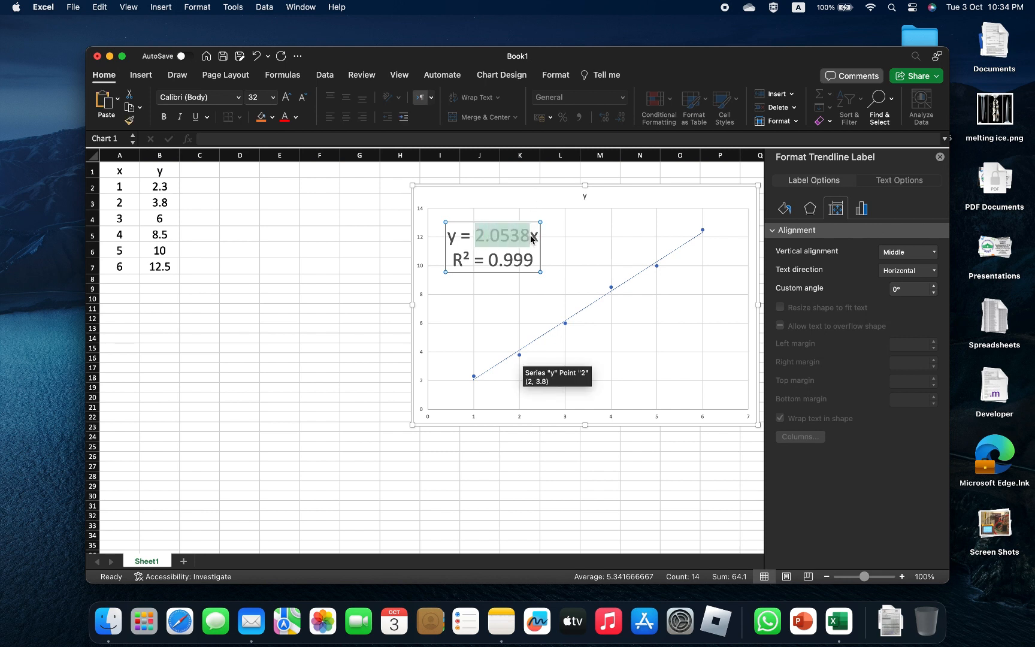
{"action": "left_click", "coordinate": [491, 261]}
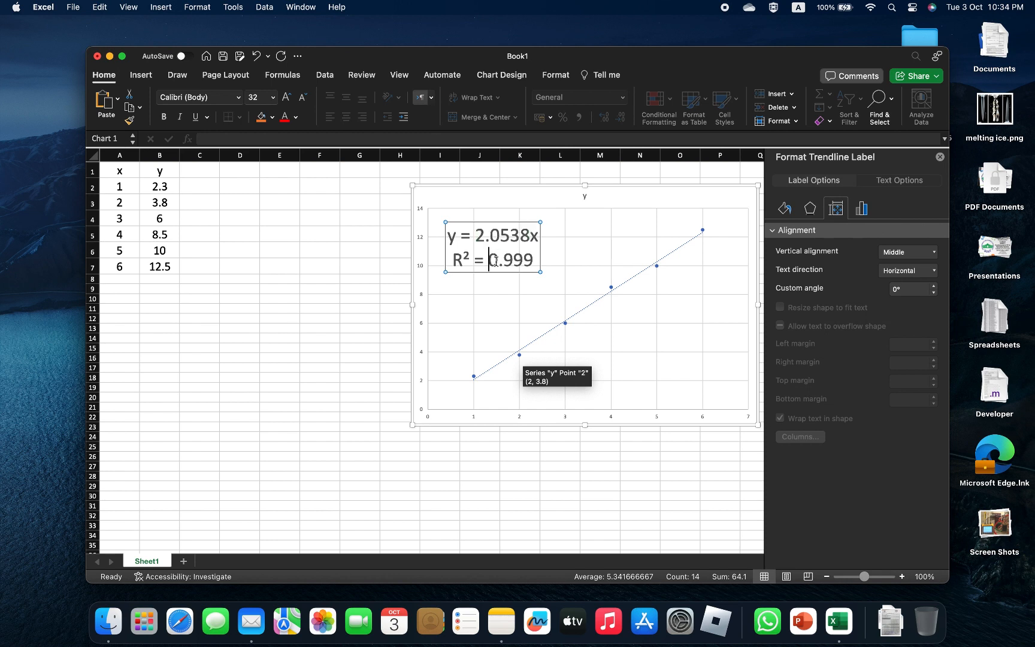
{"action": "left_click_drag", "start_coordinate": [494, 261], "coordinate": [538, 262]}
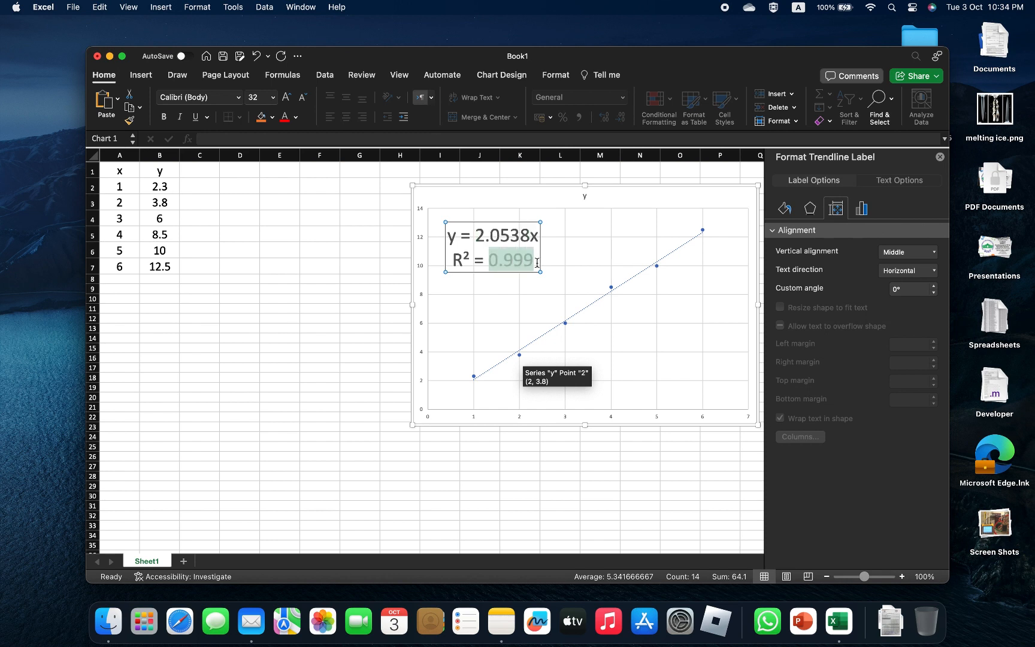
{"action": "left_click", "coordinate": [526, 266]}
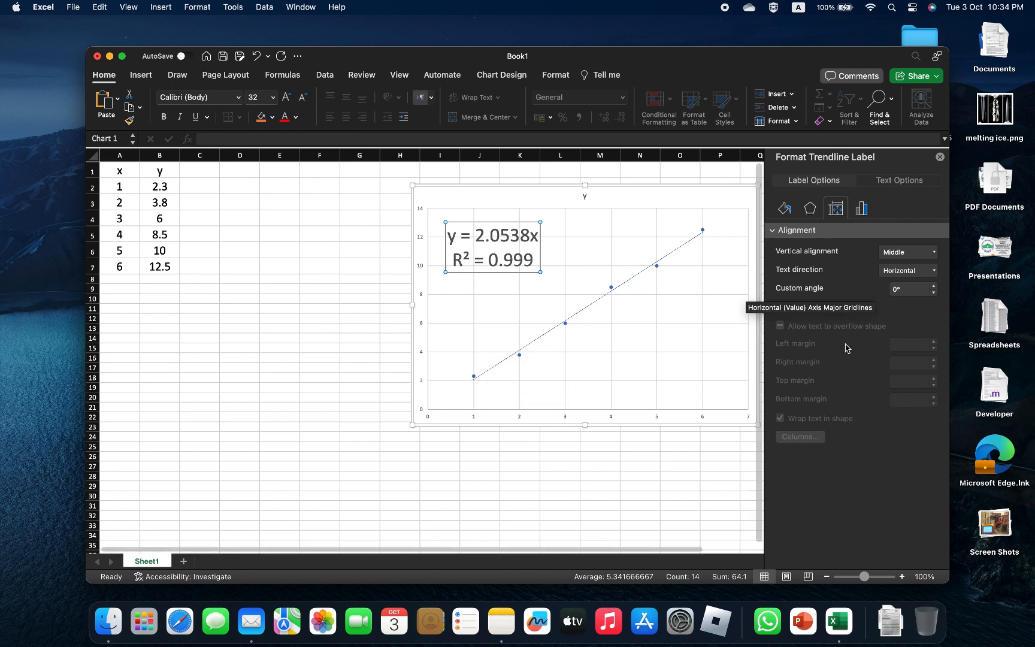
Step: Extend the trendline backward by 1 period
{"action": "left_click", "coordinate": [644, 273]}
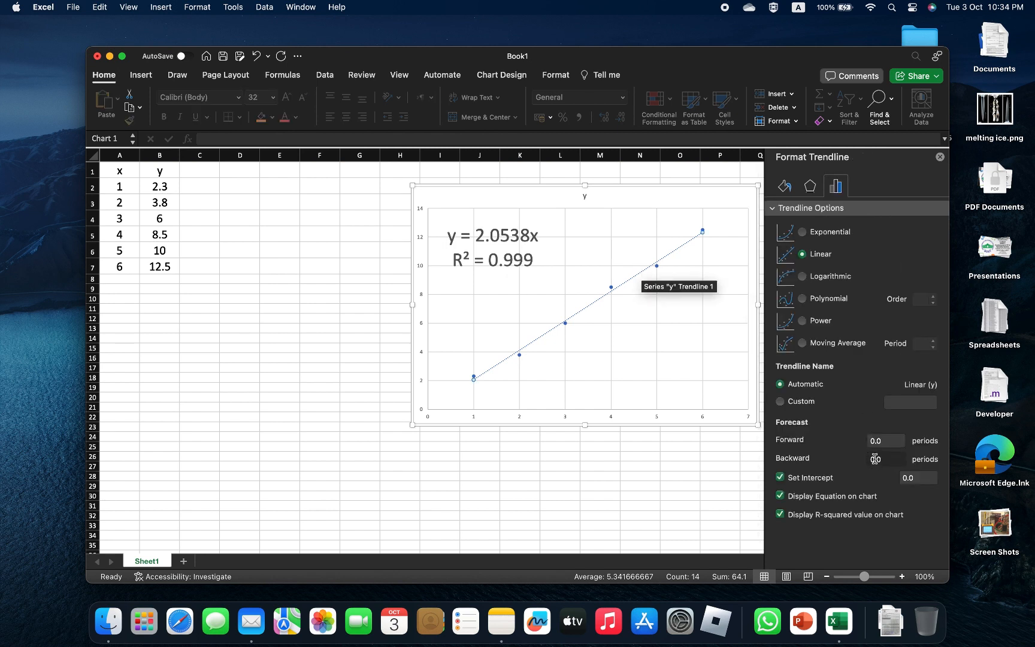
{"action": "left_click", "coordinate": [875, 458]}
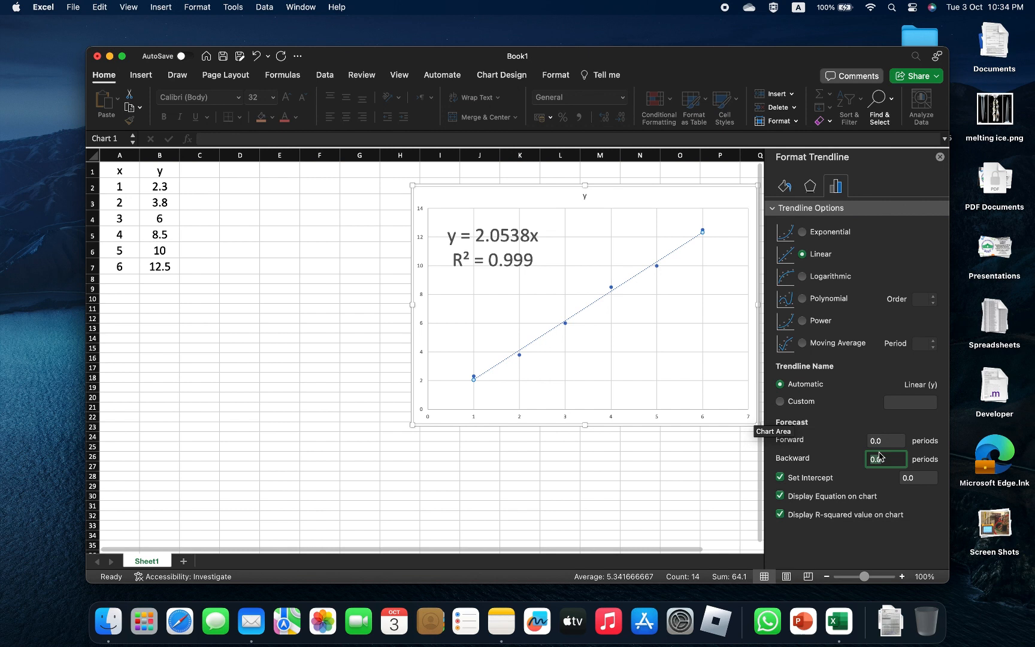
{"action": "type", "text": "1"}
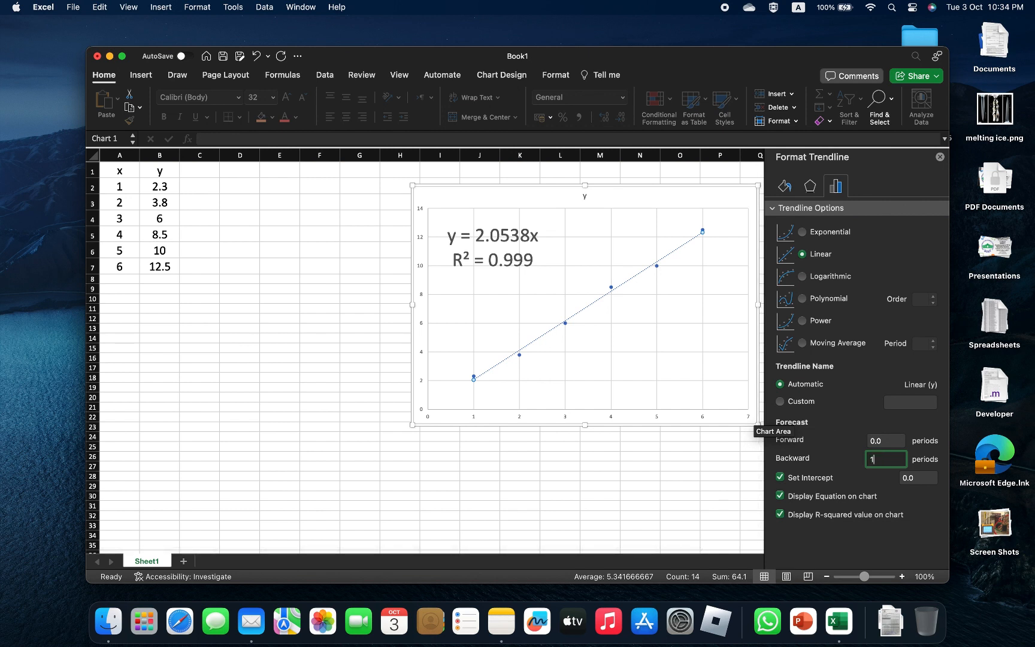
{"action": "left_click", "coordinate": [880, 440]}
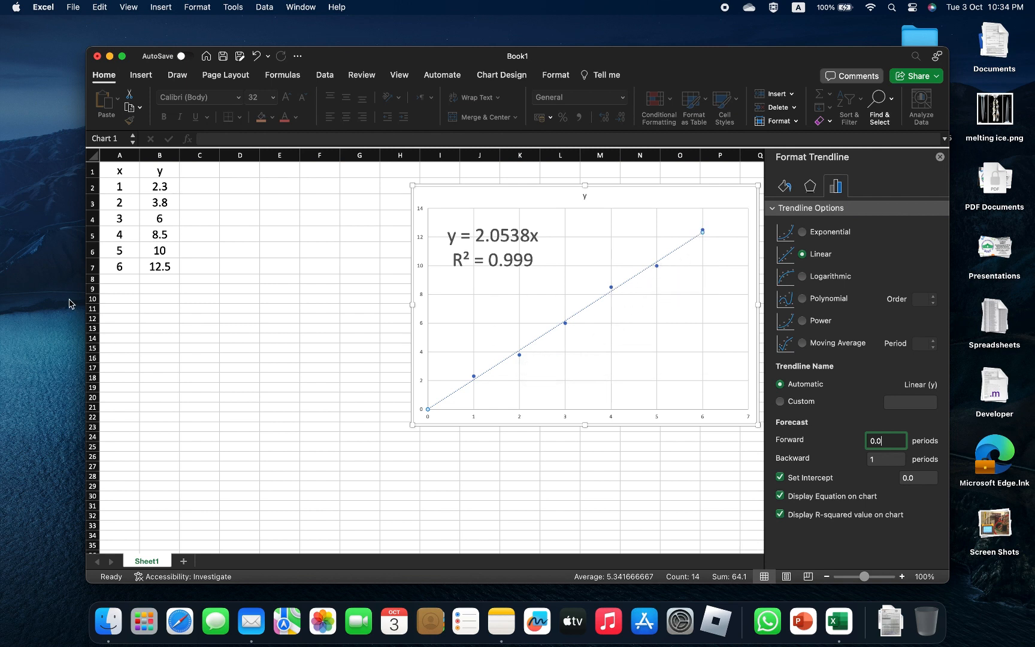
Step: Calculate the slope of the data in cell E4 with the formula =SLOPE(B2:B7,A2:A7)
{"action": "left_click", "coordinate": [129, 291]}
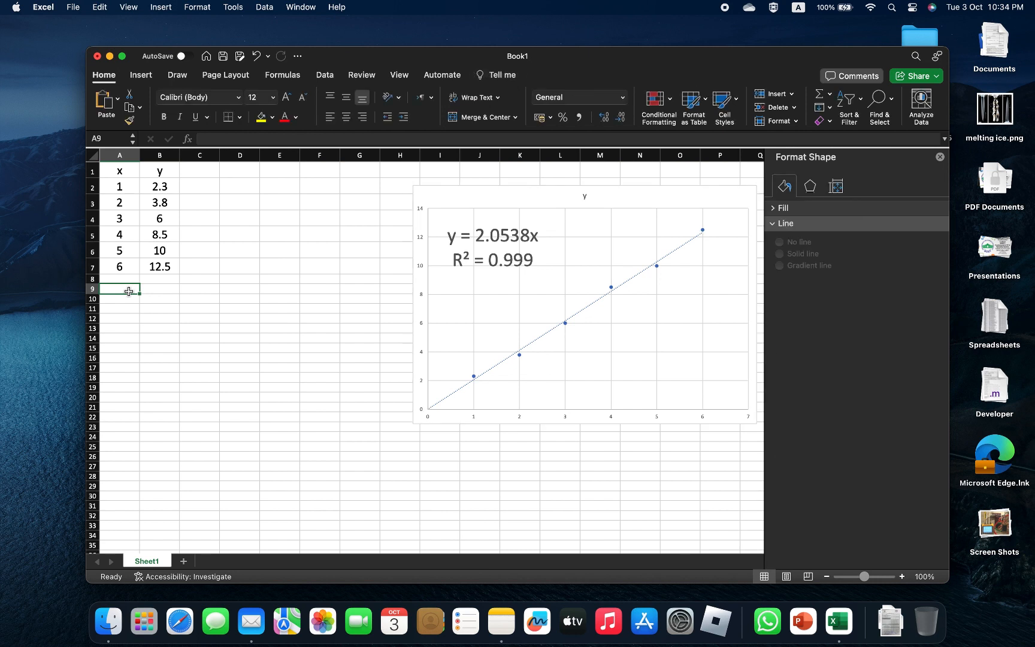
{"action": "left_click", "coordinate": [289, 221]}
{"action": "type", "text": "="}
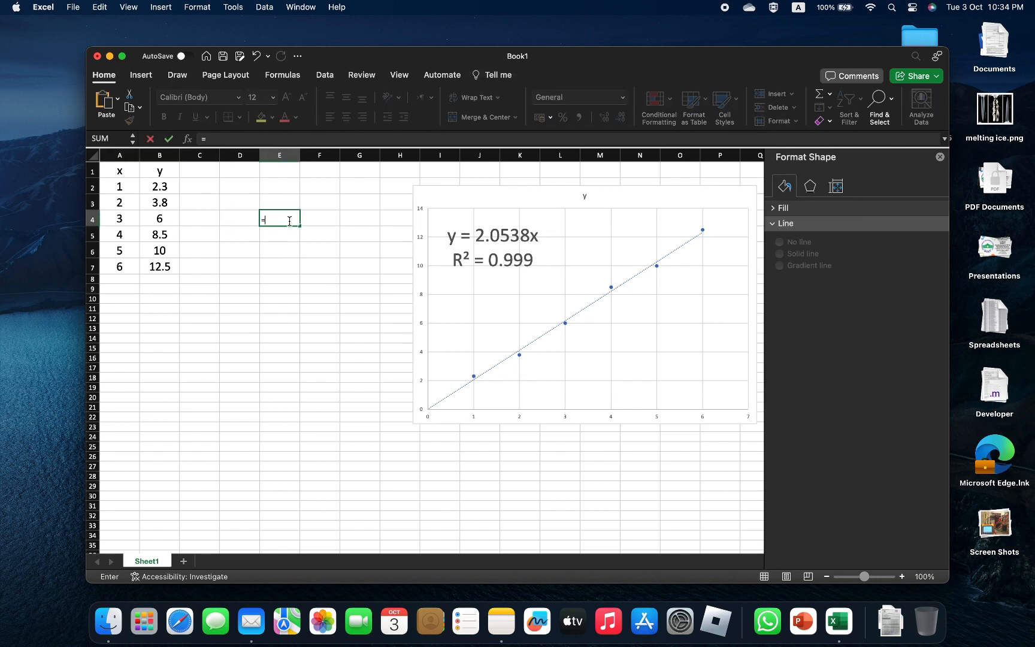
{"action": "type", "text": "slp"}
{"action": "key", "text": "BackSpace"}
{"action": "key", "text": "BackSpace"}
{"action": "type", "text": "lop"}
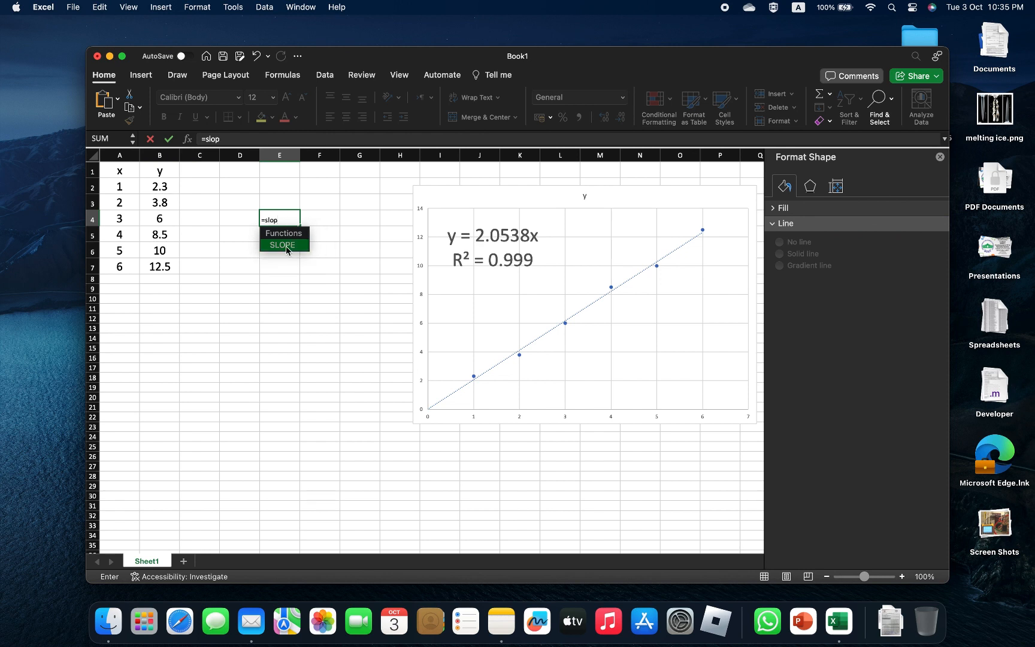
{"action": "double_click", "coordinate": [287, 249]}
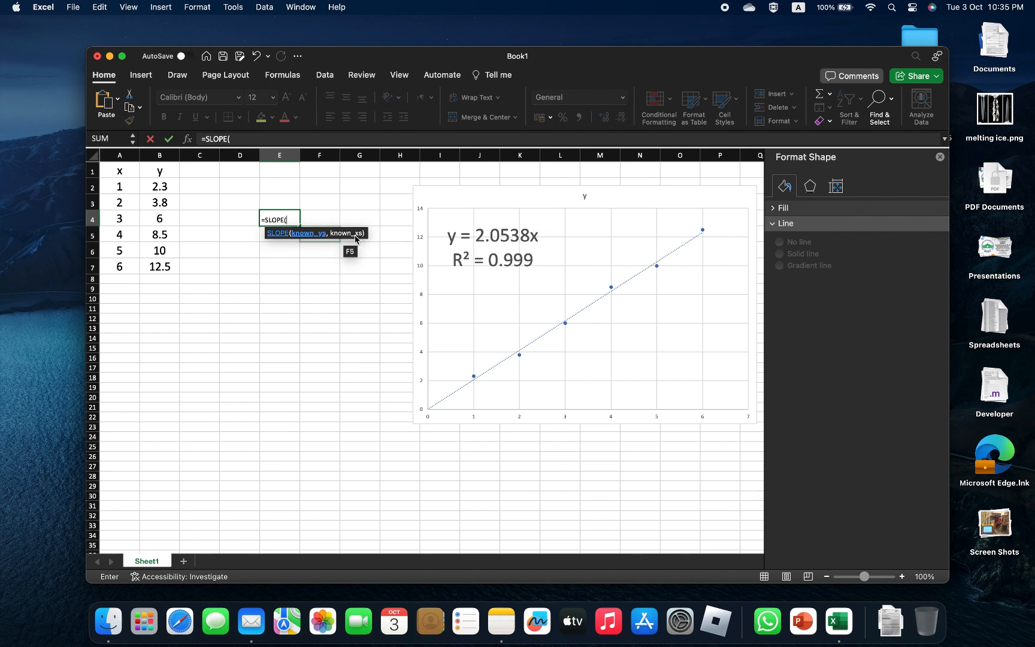
{"action": "left_click_drag", "start_coordinate": [162, 187], "coordinate": [163, 270]}
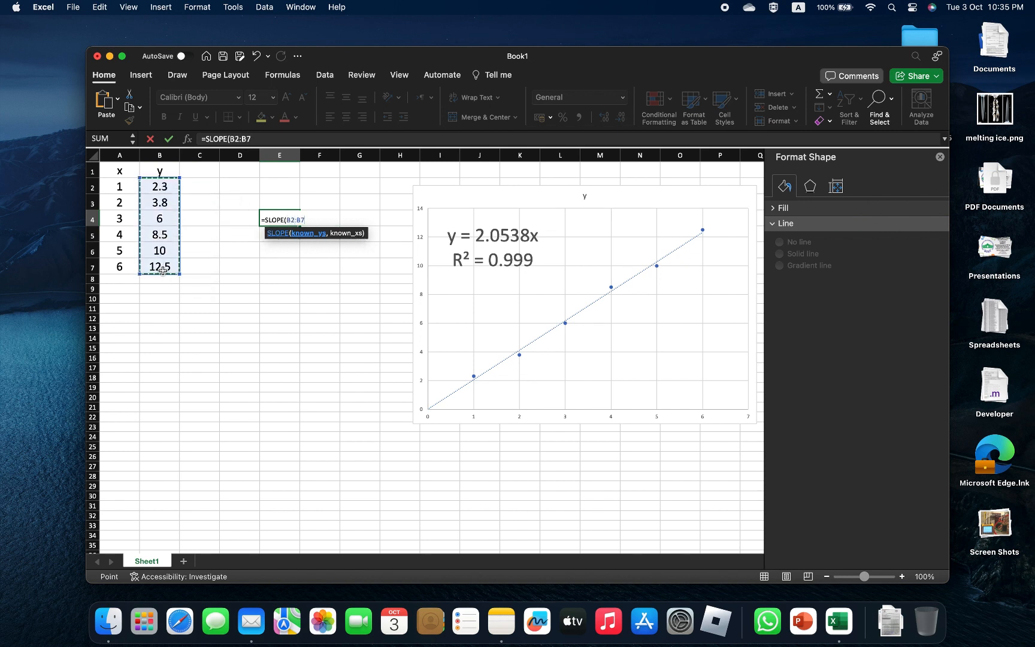
{"action": "type", "text": ","}
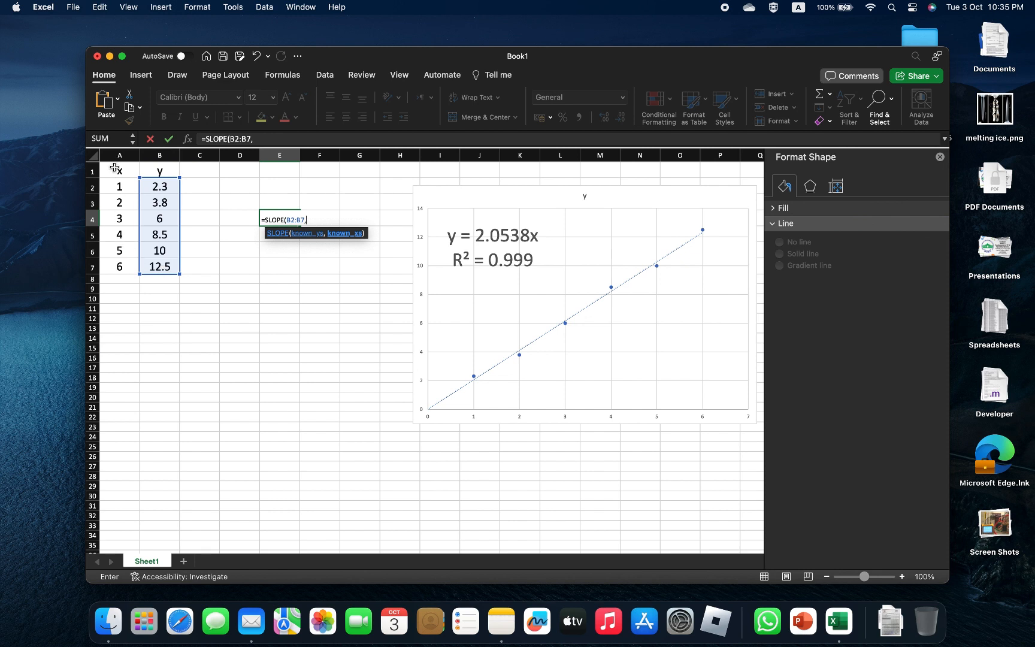
{"action": "left_click_drag", "start_coordinate": [114, 187], "coordinate": [115, 261]}
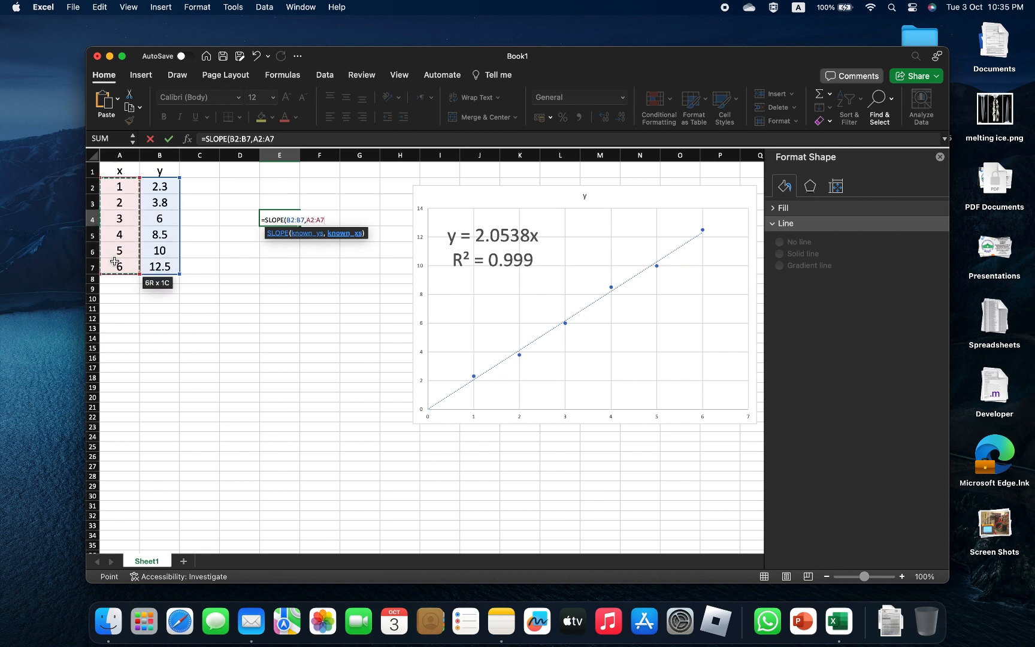
{"action": "type", "text": ")"}
{"action": "key", "text": "Return"}
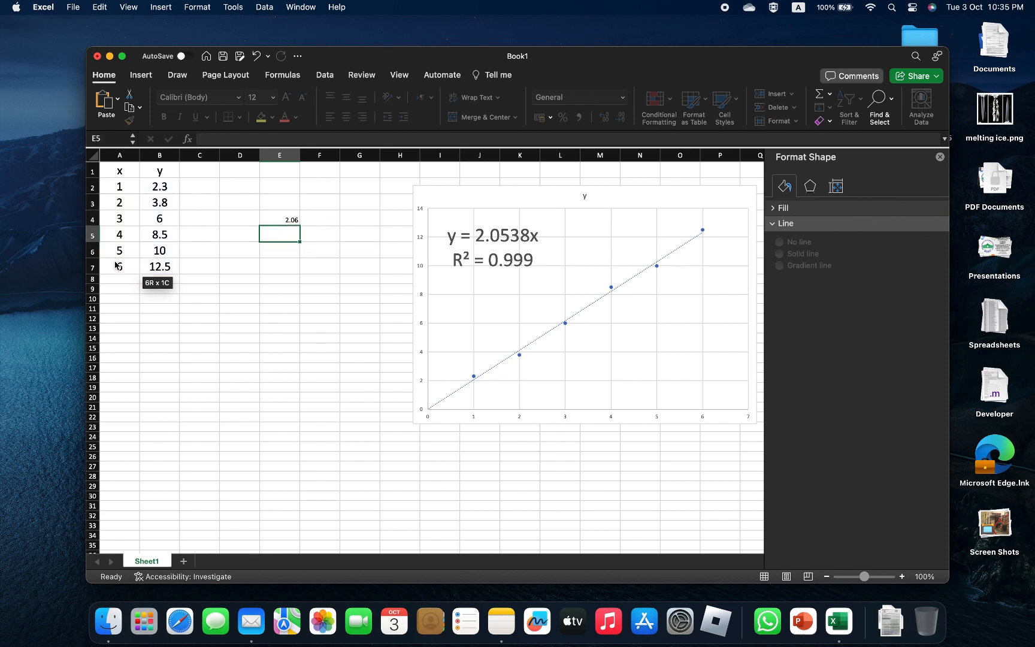
Step: Format the slope result in E4 as a Number with four decimal places and font size 22
{"action": "left_click", "coordinate": [291, 218]}
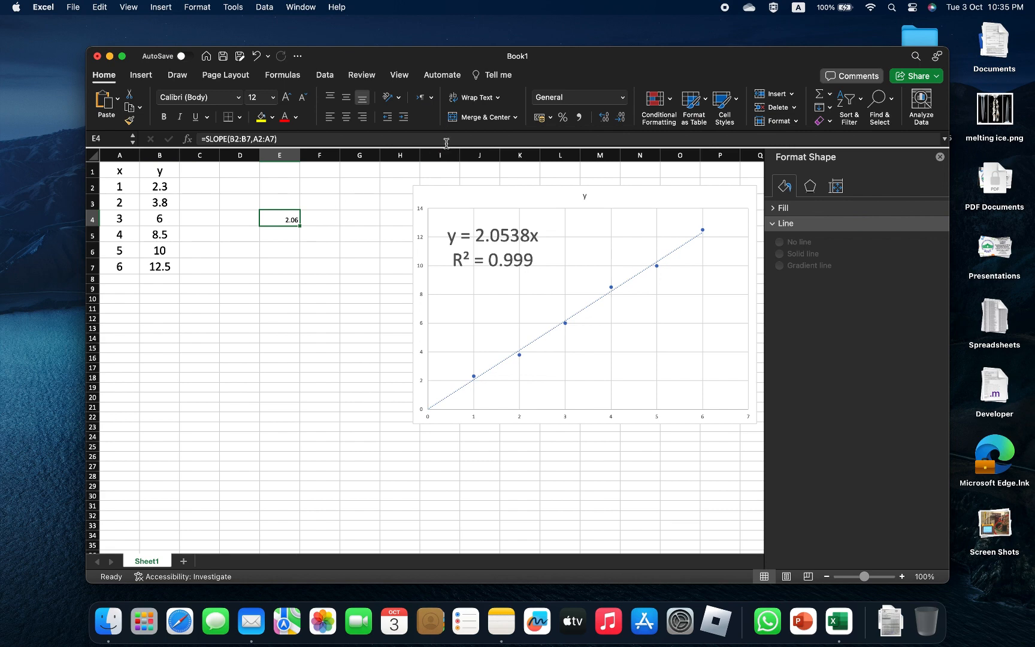
{"action": "left_click", "coordinate": [621, 103]}
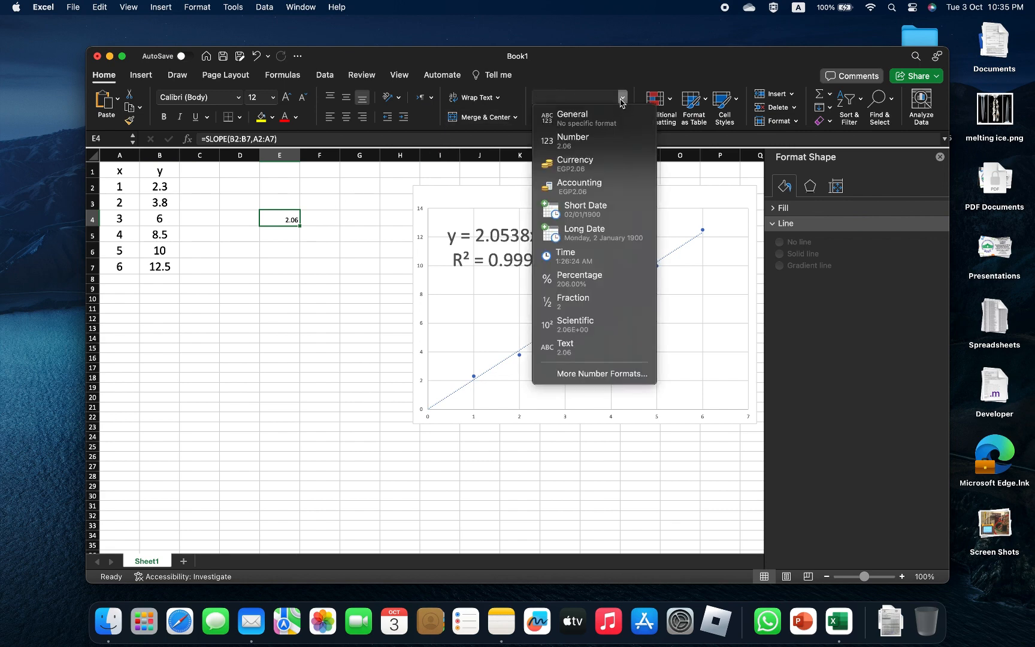
{"action": "left_click", "coordinate": [593, 138]}
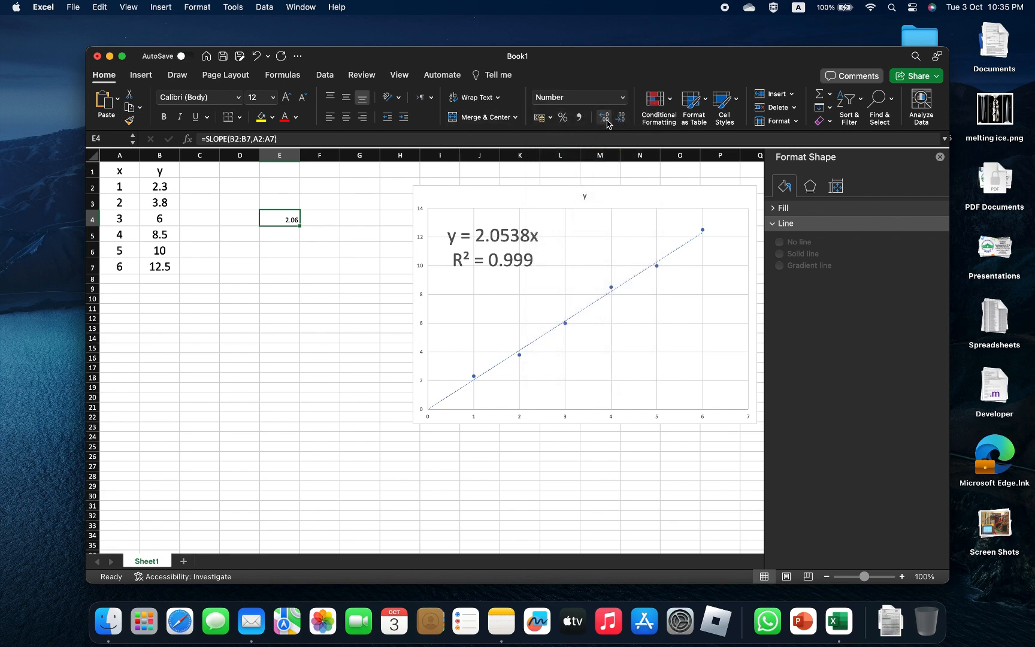
{"action": "left_click", "coordinate": [604, 118]}
{"action": "left_click", "coordinate": [604, 119]}
{"action": "left_click", "coordinate": [605, 120]}
{"action": "left_click", "coordinate": [286, 97]}
{"action": "left_click", "coordinate": [285, 97]}
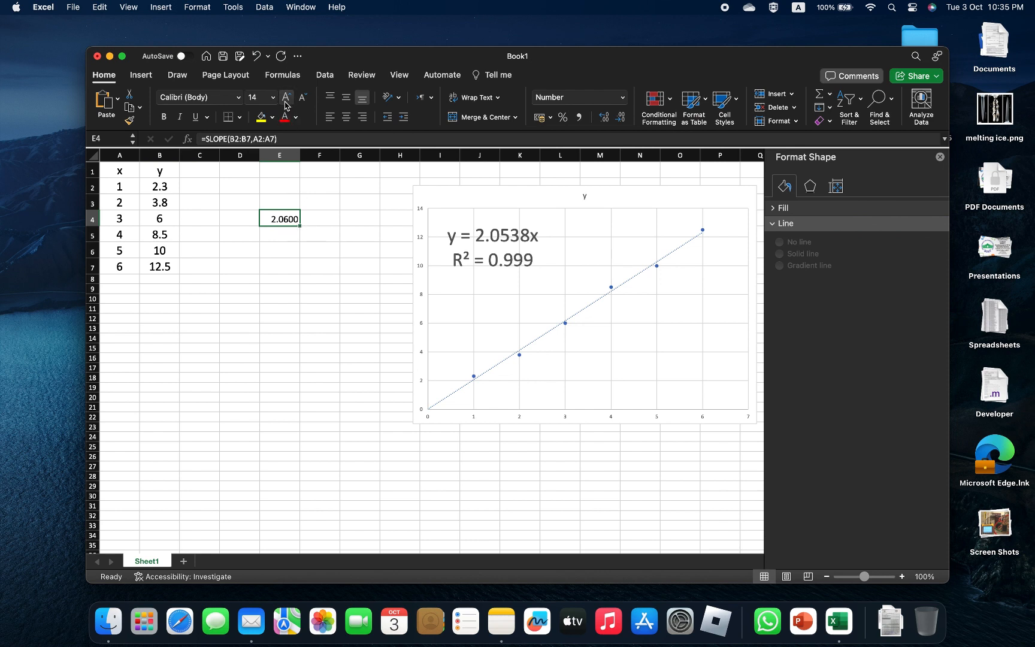
{"action": "left_click", "coordinate": [286, 99]}
{"action": "left_click", "coordinate": [285, 99]}
{"action": "left_click", "coordinate": [285, 99]}
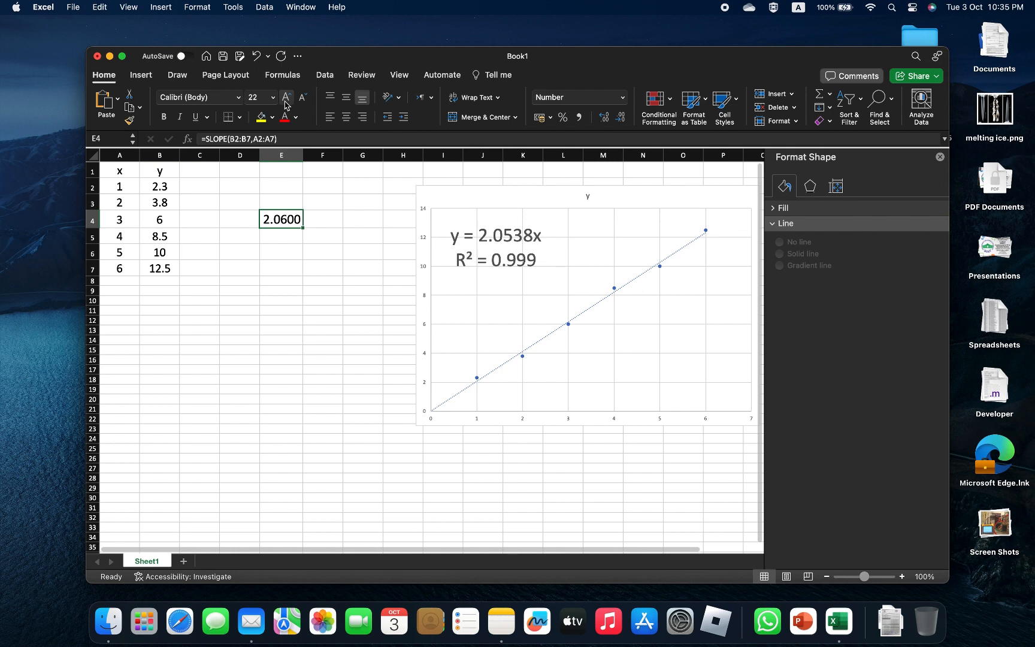
Step: Label the result with the heading Slope in cell E3 and enlarge the heading's font
{"action": "left_click", "coordinate": [281, 202]}
{"action": "type", "text": "s"}
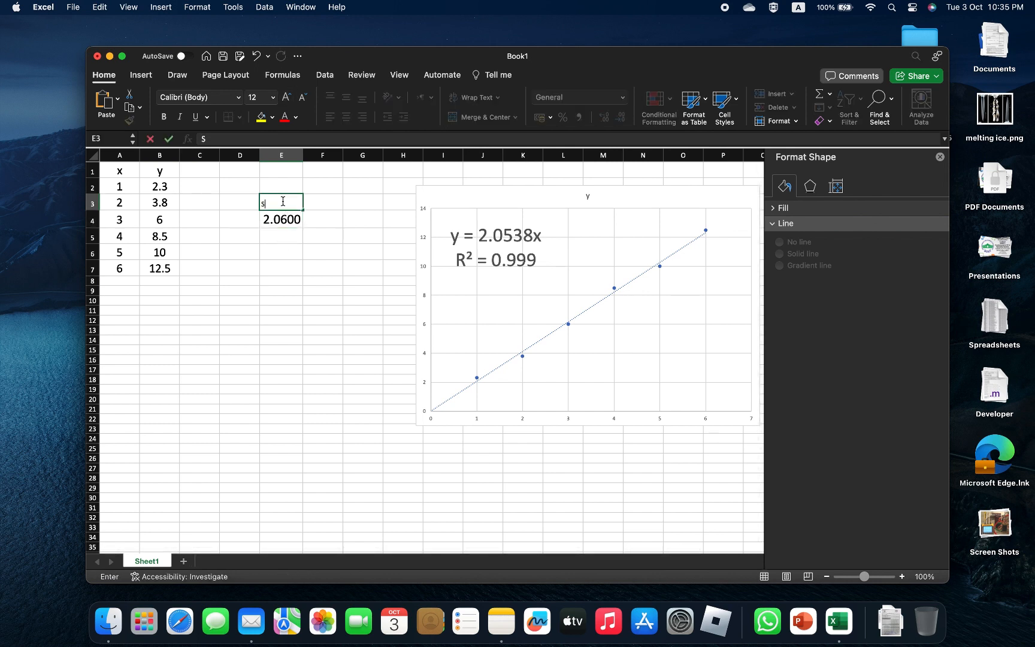
{"action": "type", "text": "lo"}
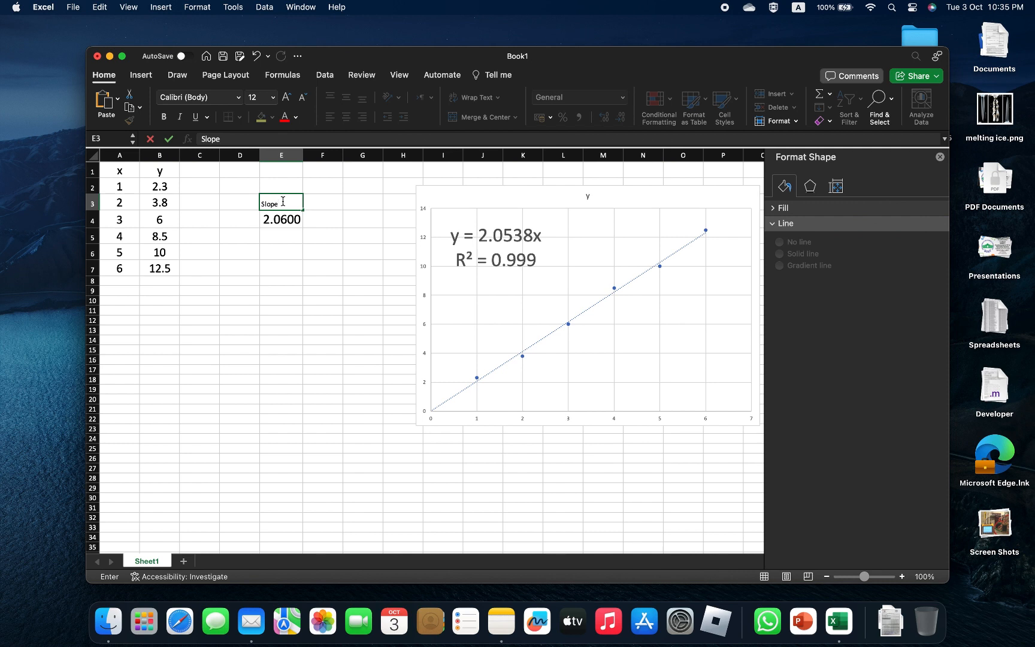
{"action": "type", "text": "pe"}
{"action": "key", "text": "Return"}
{"action": "left_click", "coordinate": [277, 206]}
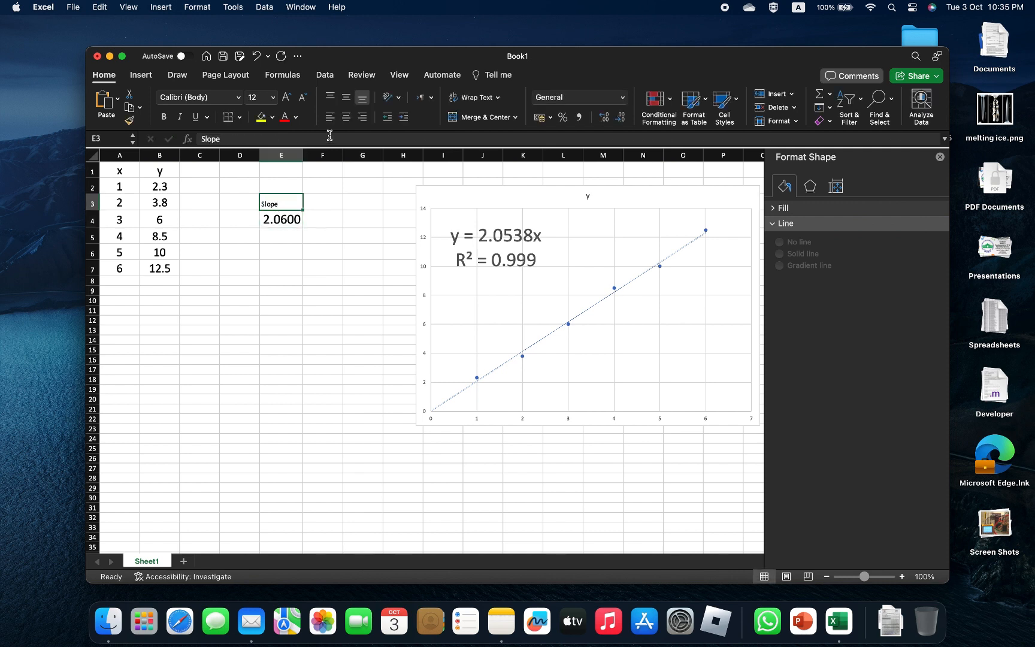
{"action": "left_click", "coordinate": [287, 97]}
{"action": "left_click", "coordinate": [286, 98]}
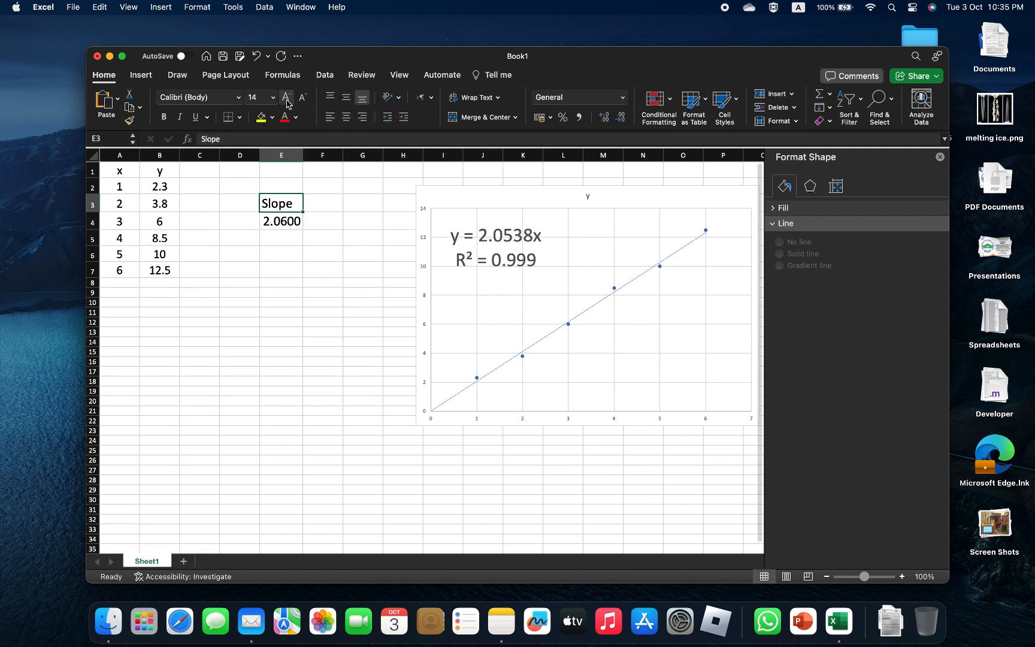
Step: Compare the SLOPE result in E4 with the x coefficient in the chart's trendline equation
{"action": "left_click", "coordinate": [288, 257]}
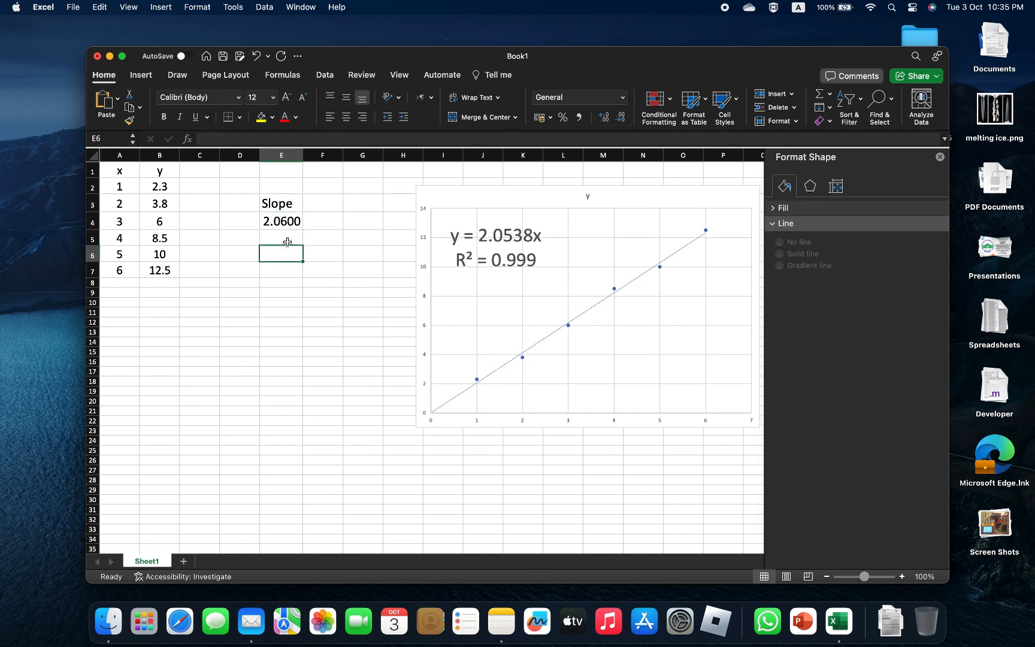
{"action": "left_click", "coordinate": [287, 242]}
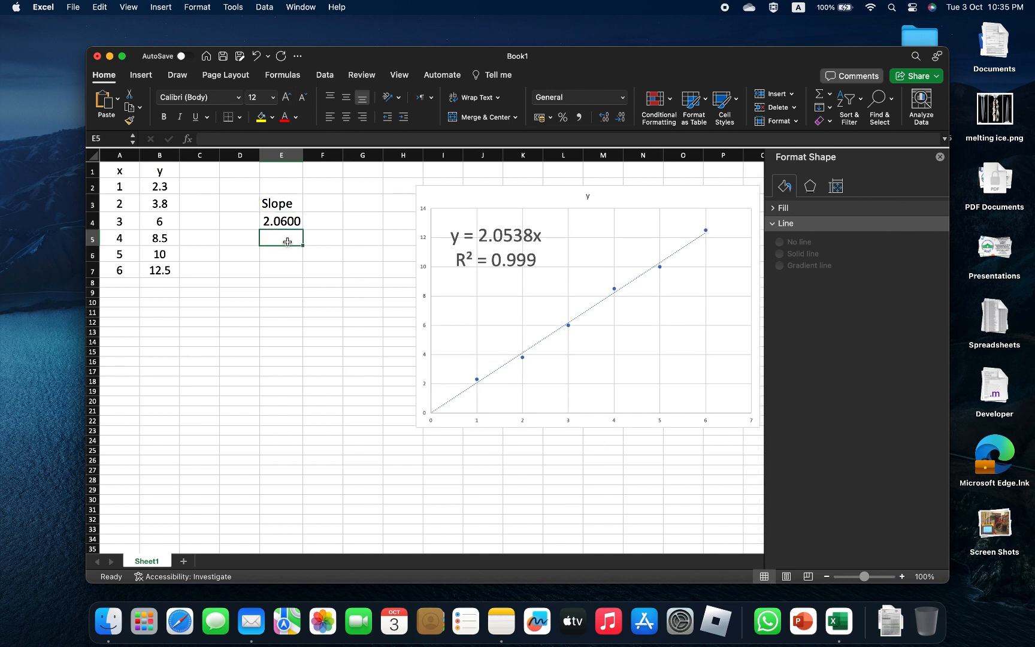
{"action": "left_click", "coordinate": [280, 222]}
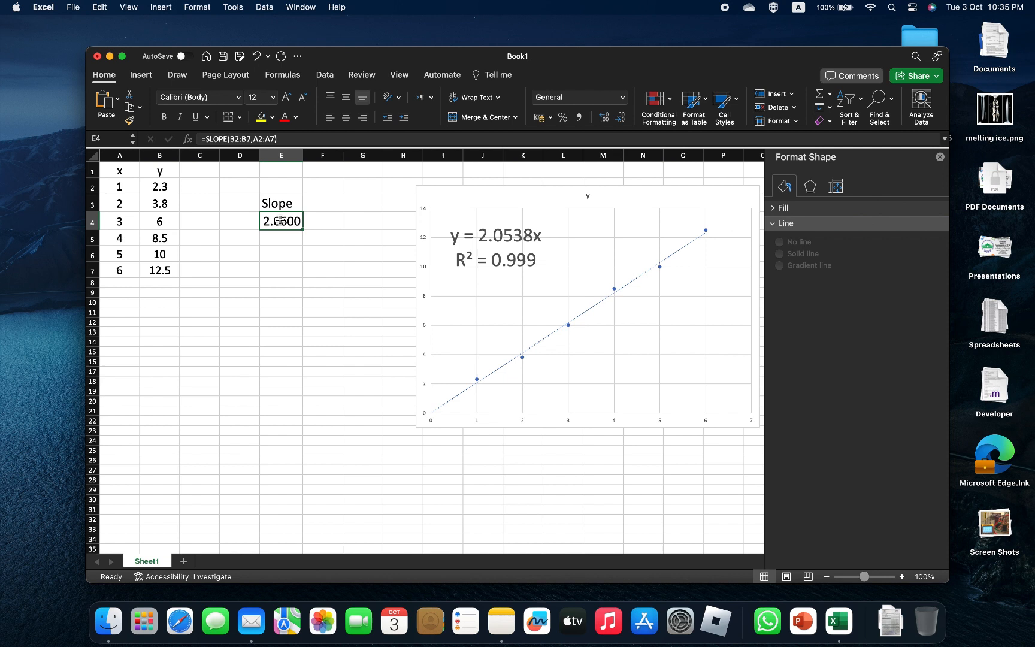
{"action": "left_click", "coordinate": [505, 234]}
{"action": "left_click_drag", "start_coordinate": [477, 235], "coordinate": [535, 236]}
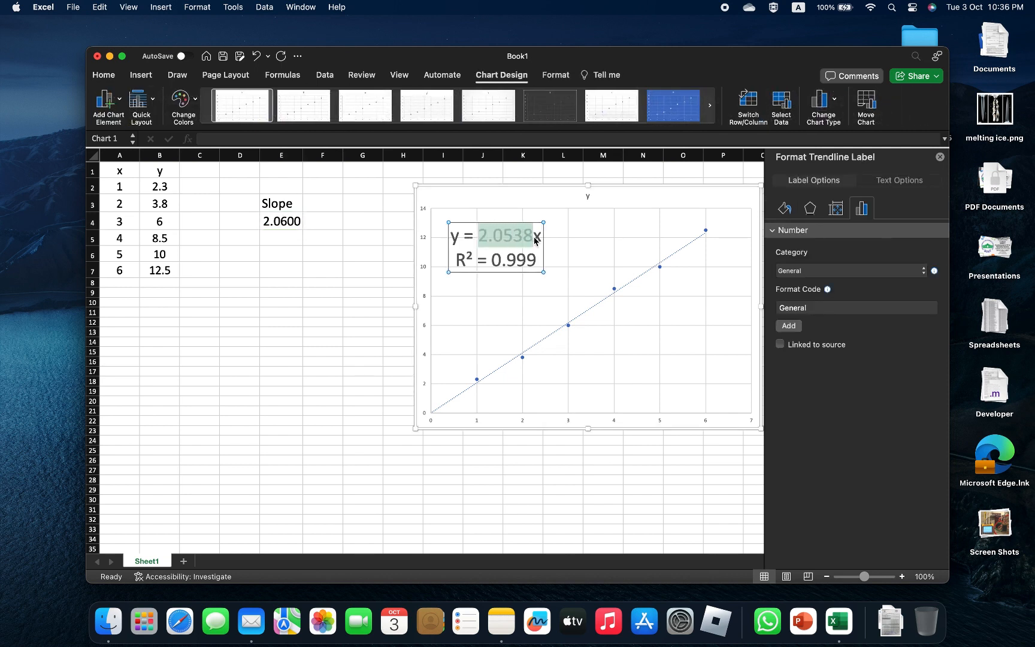